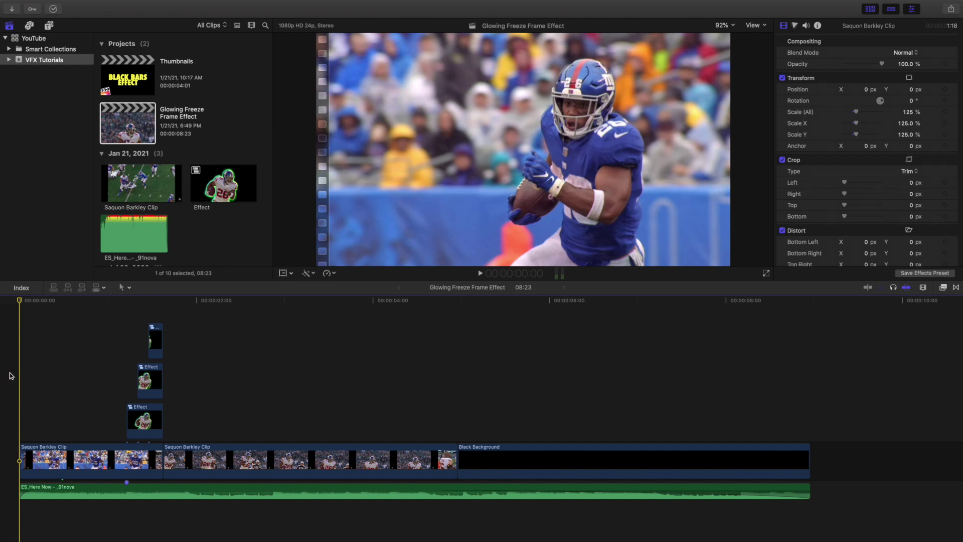
- Play the Glowing Freeze Frame Effect project from its start to preview the finished effect
key("space")
key("space")
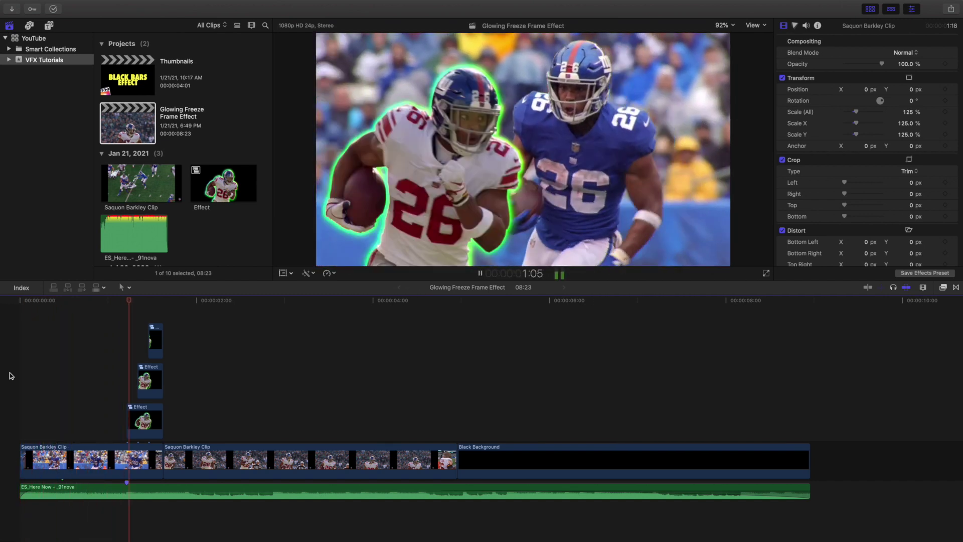
key("space")
key("Home")
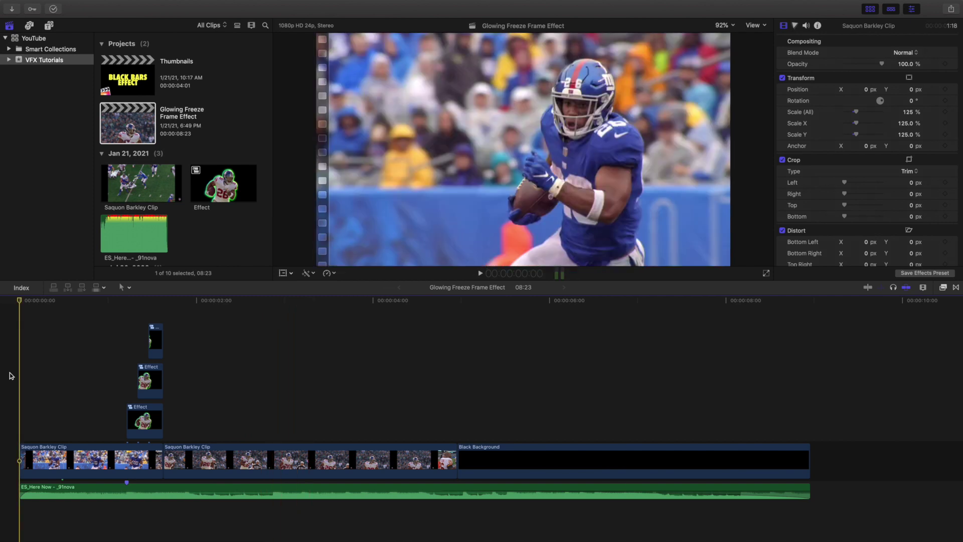
key("space")
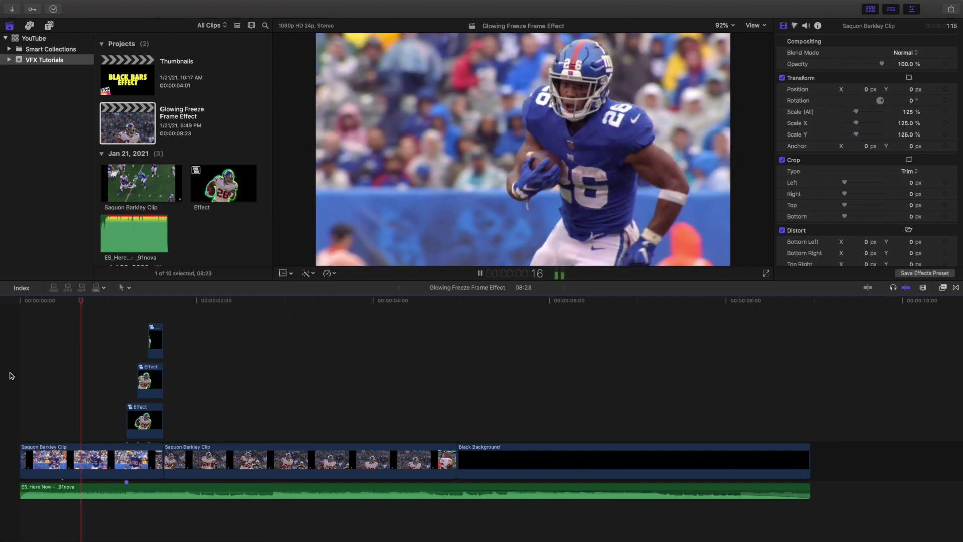
- Examine the three stacked Effect clips frame by frame from 1:04 to the cut between the two Saquon Barkley clips at 1:15
left_click(123, 383)
key("Left")
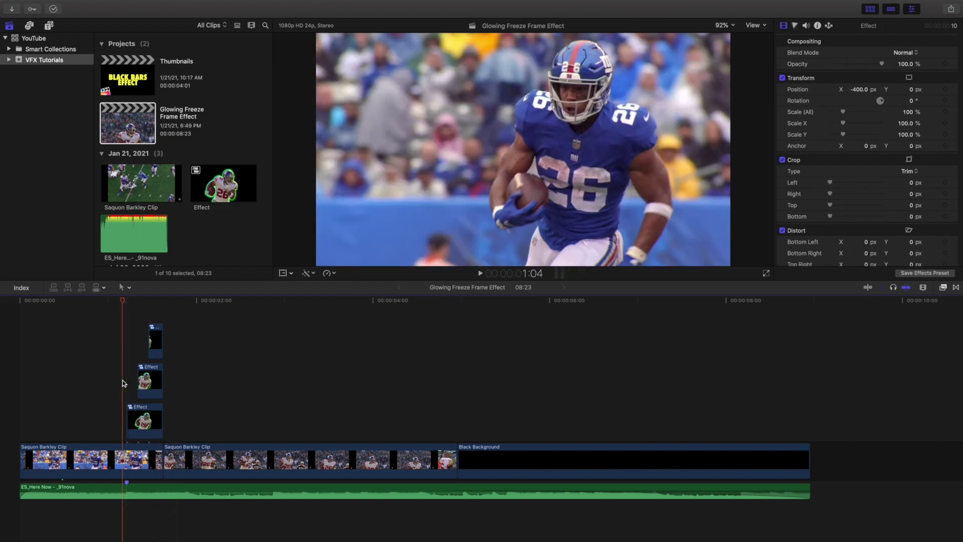
key("Right")
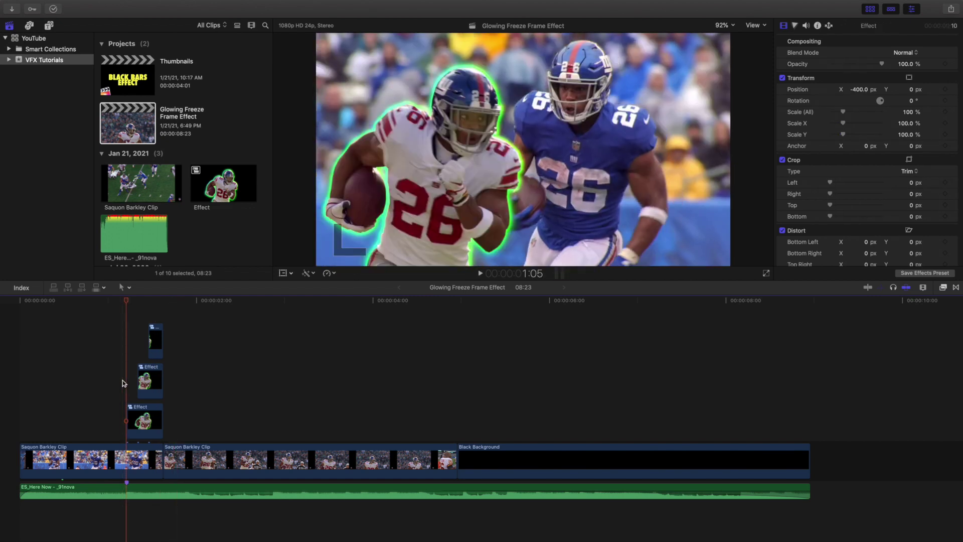
key("Right")
key("Right")
key("Right")
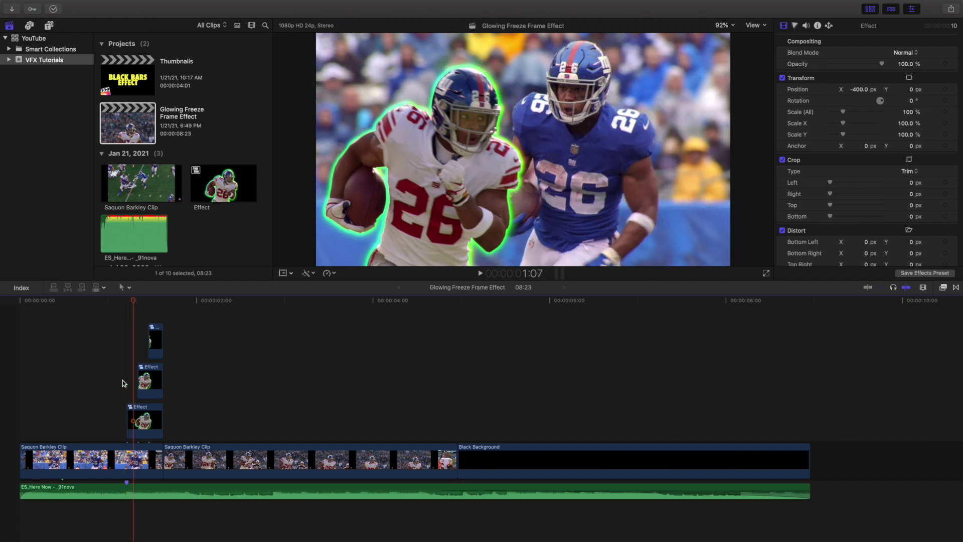
key("Right")
key("Right")
key("Right")
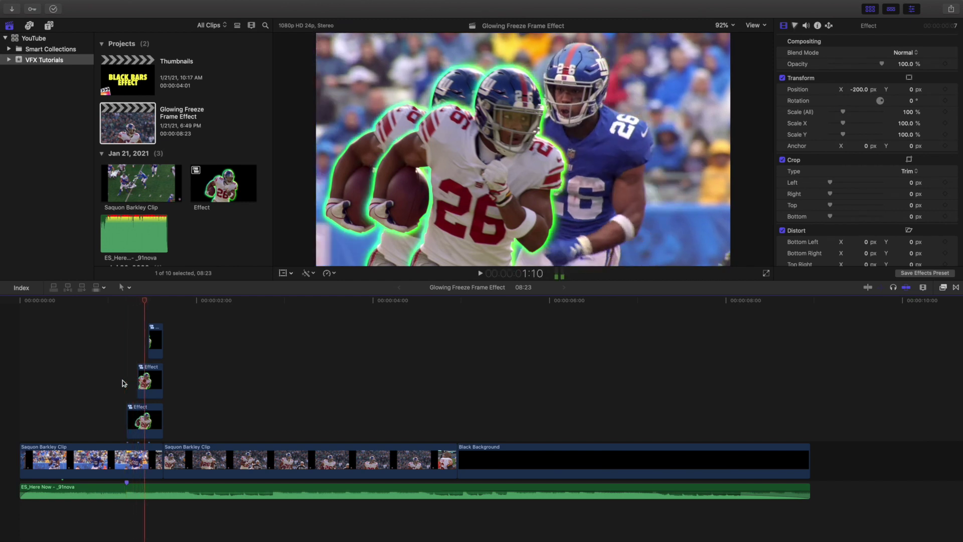
key("Right")
key("Right")
key("Right")
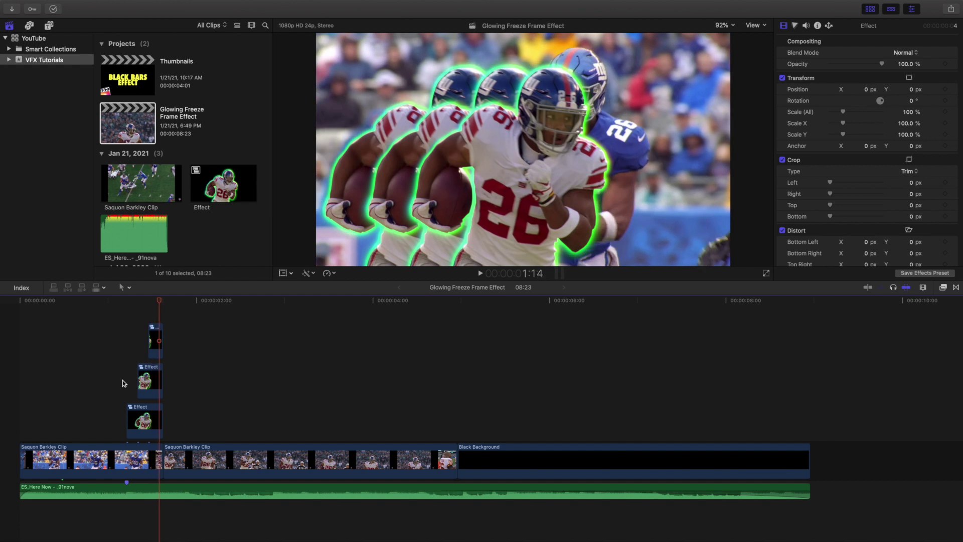
key("Right")
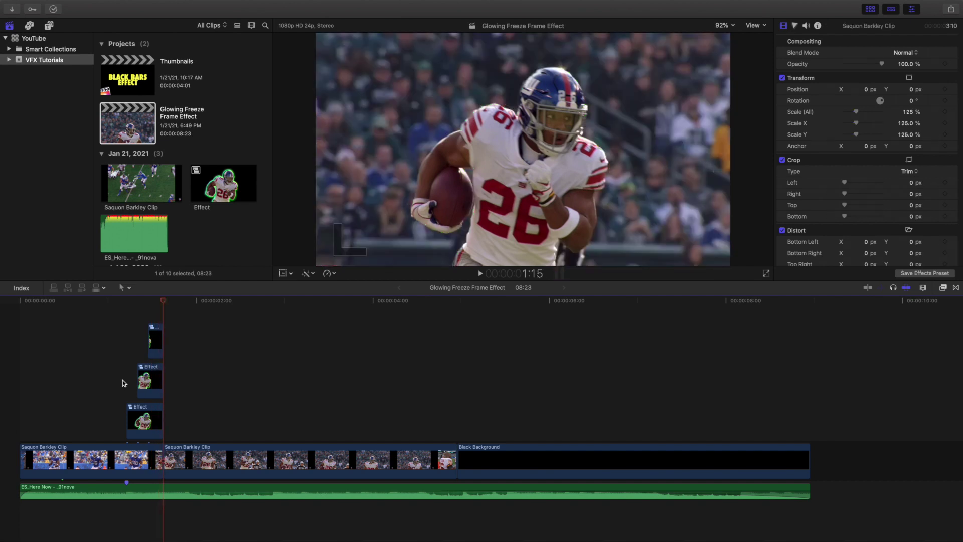
key("Left")
key("Right")
key("Left")
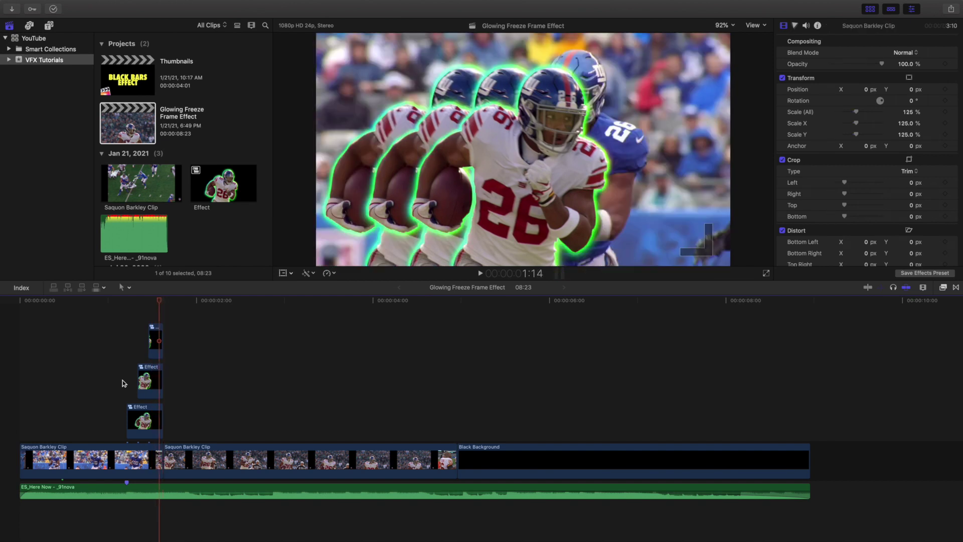
- Replay the finished edit from the beginning at normal speed and return to its start
key("Home")
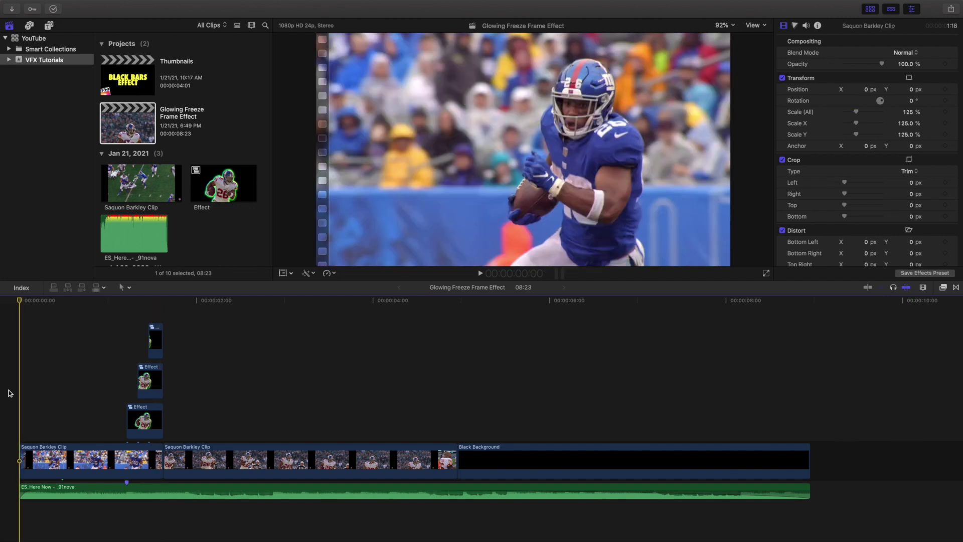
key("space")
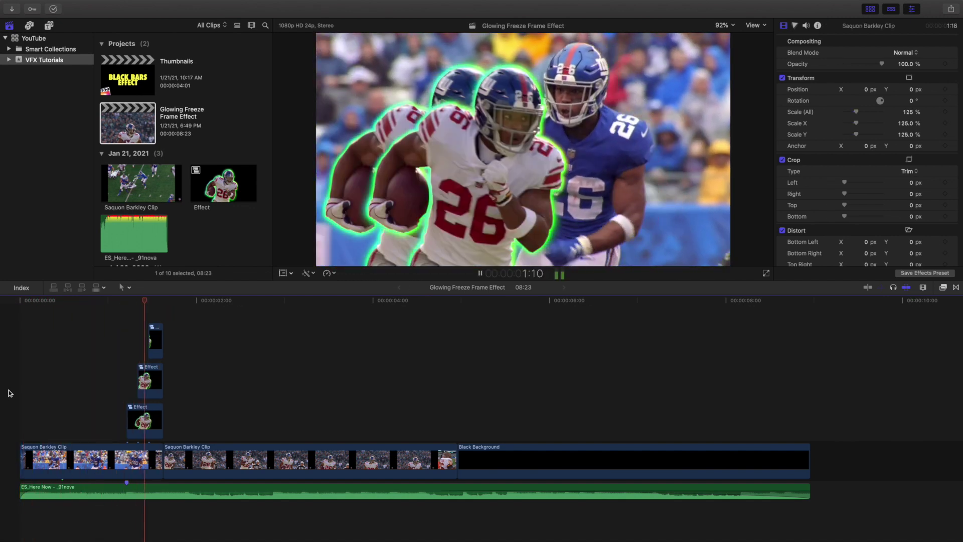
key("space")
key("Home")
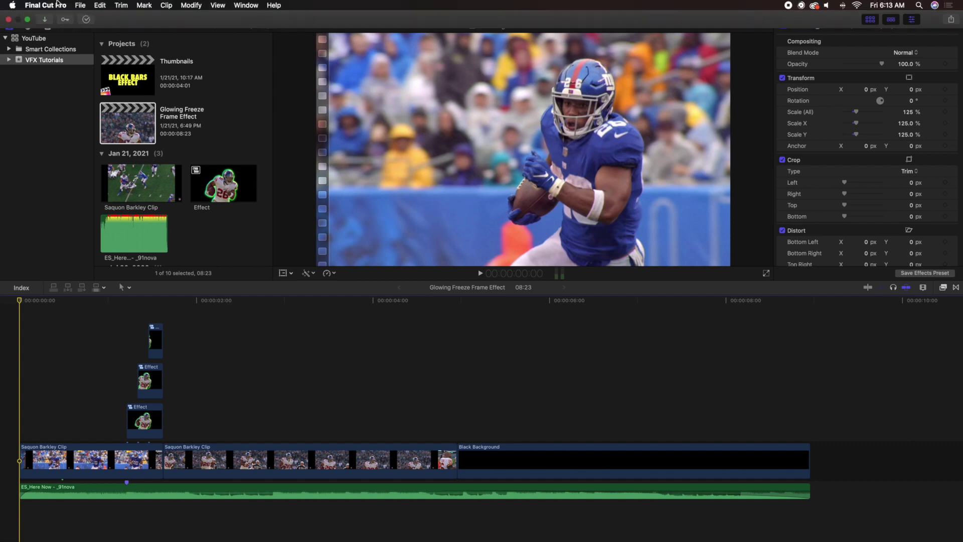
- Create a new project named Test in the VFX Tutorials event with the default 1080p settings
left_click(79, 4)
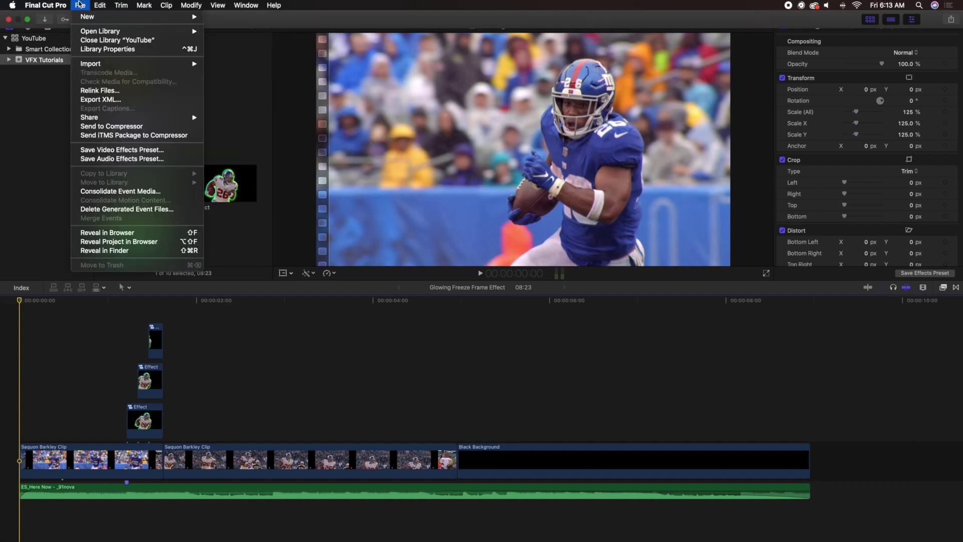
mouse_move(80, 16)
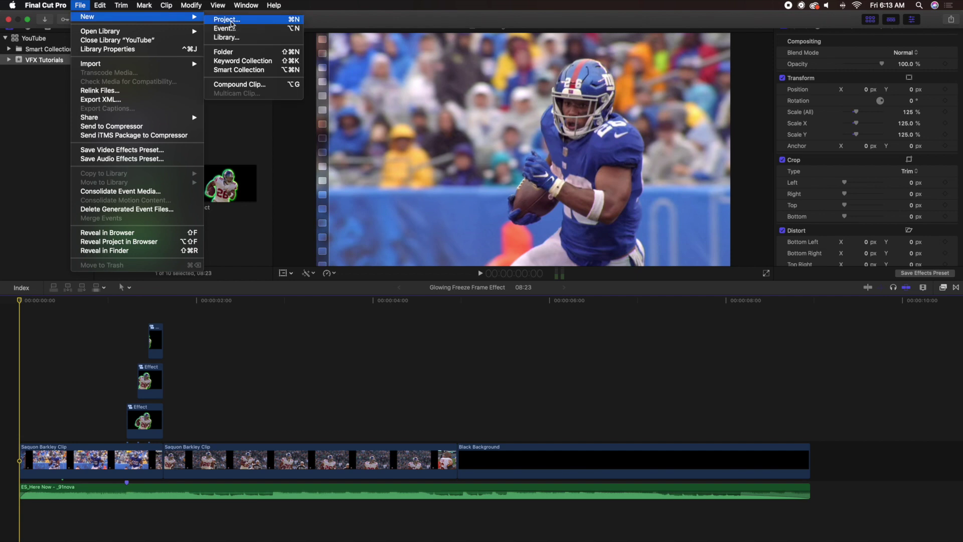
left_click(232, 24)
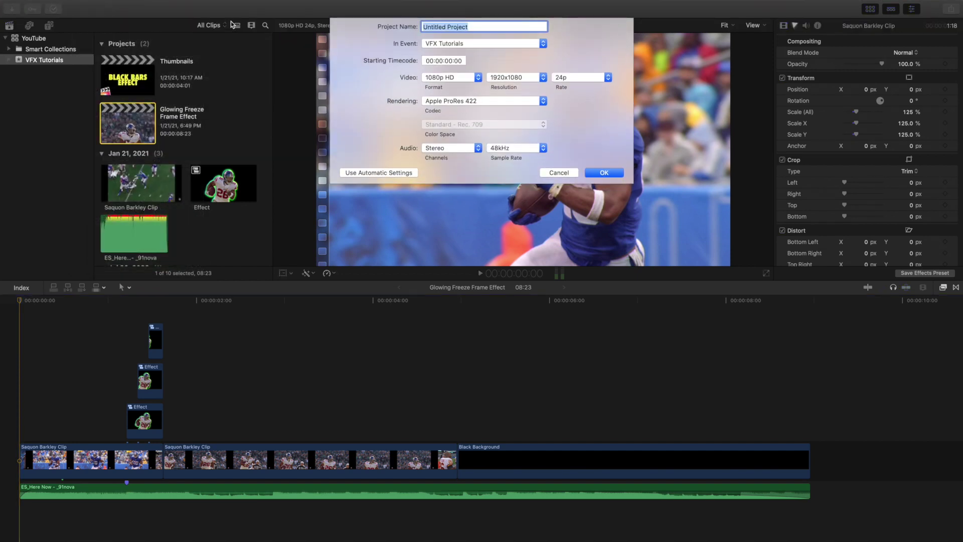
type("Test")
key("Return")
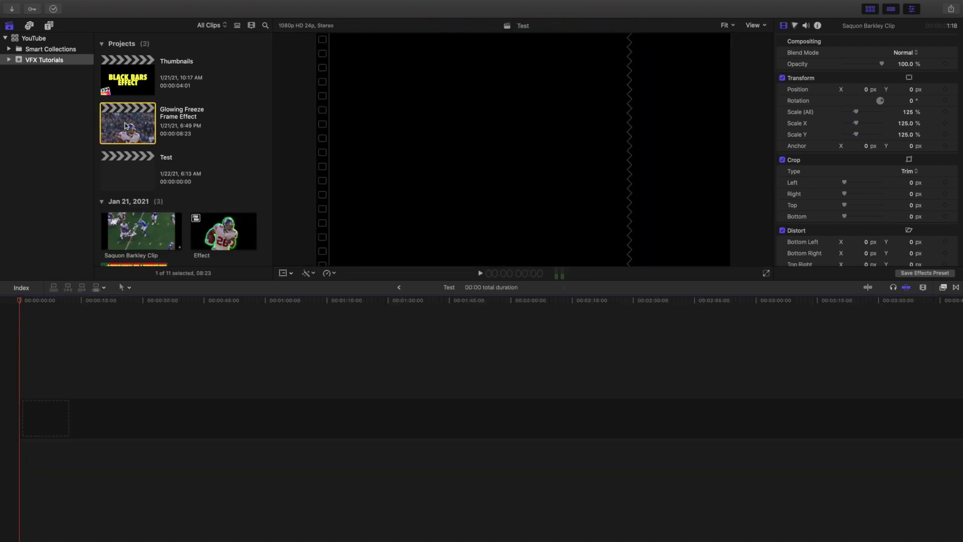
- Copy both Saquon Barkley clips from the Glowing Freeze Frame Effect project into the Test project's timeline
double_click(125, 122)
left_click(134, 413)
left_click(188, 424, "super")
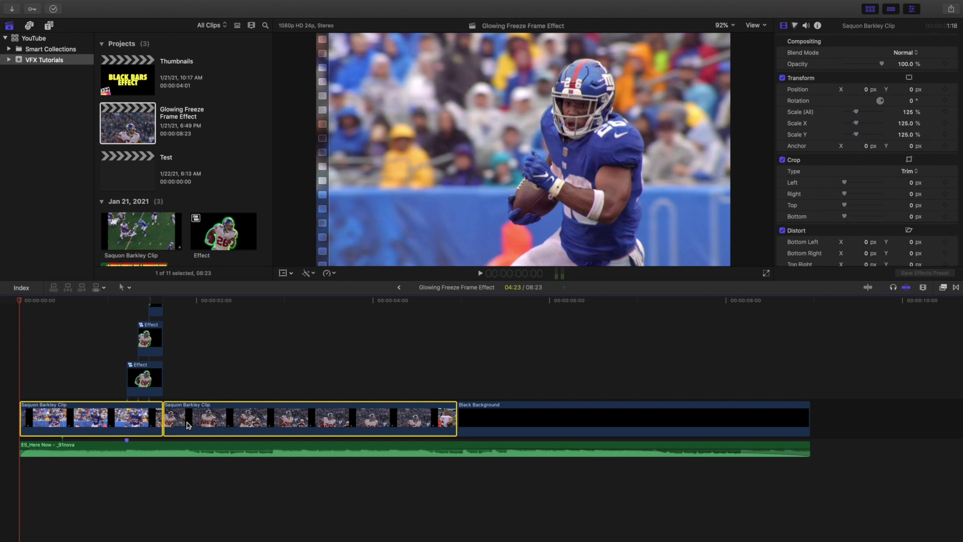
left_click(20, 386)
double_click(121, 183)
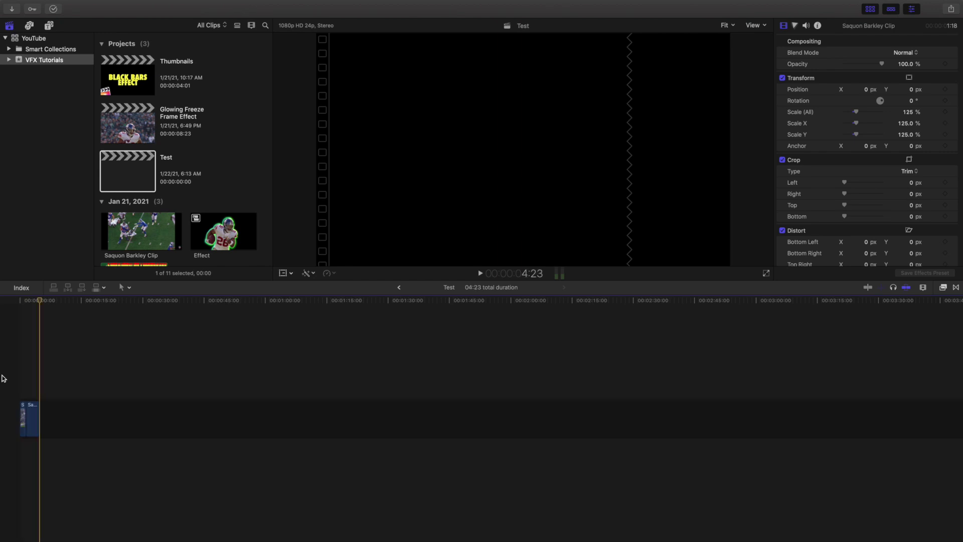
key("e")
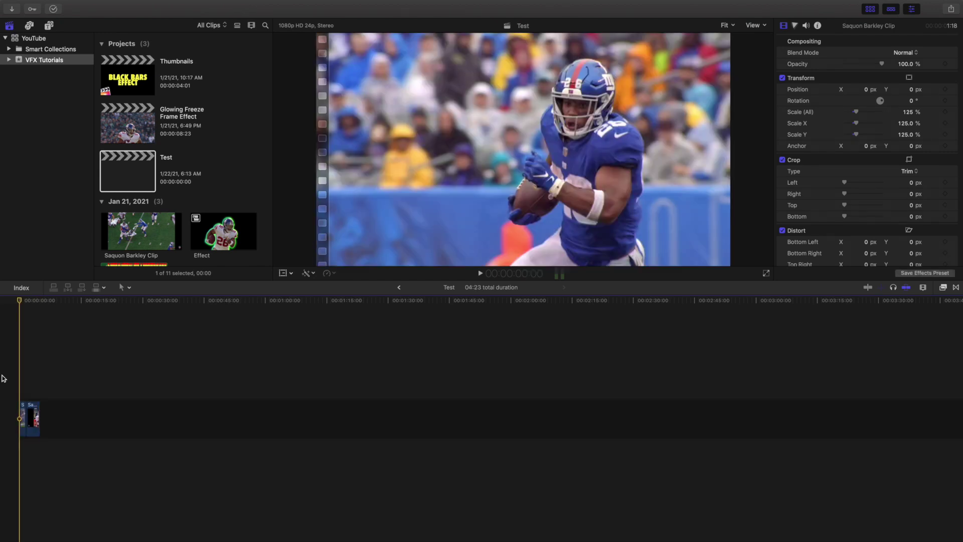
key("shift+z")
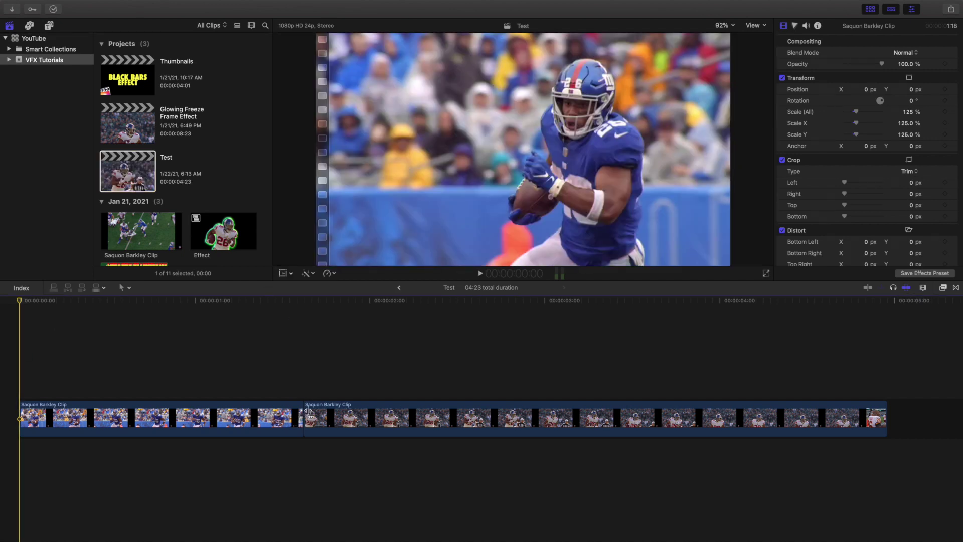
- Add a freeze-frame Hold at the first frame of the second Saquon Barkley clip, at 1:15
left_click(273, 377)
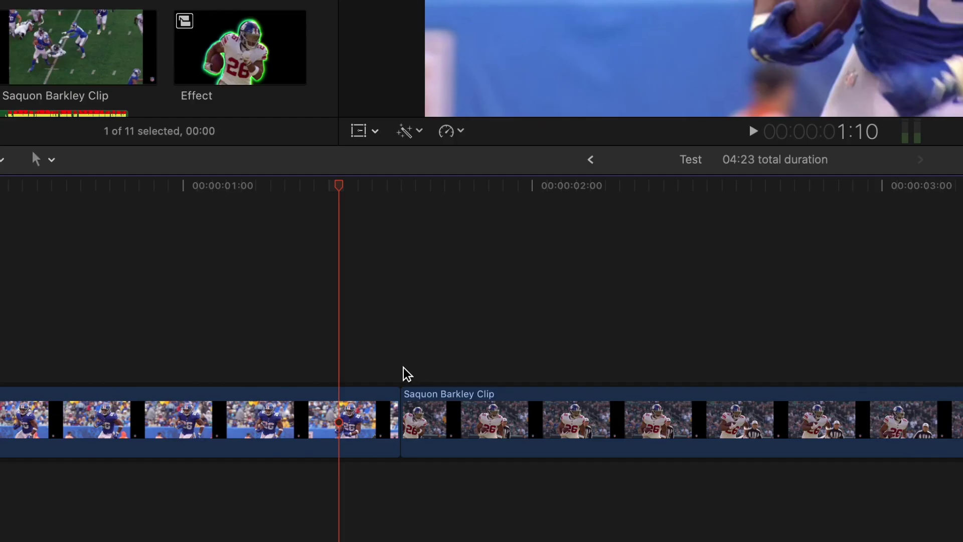
left_click(305, 390)
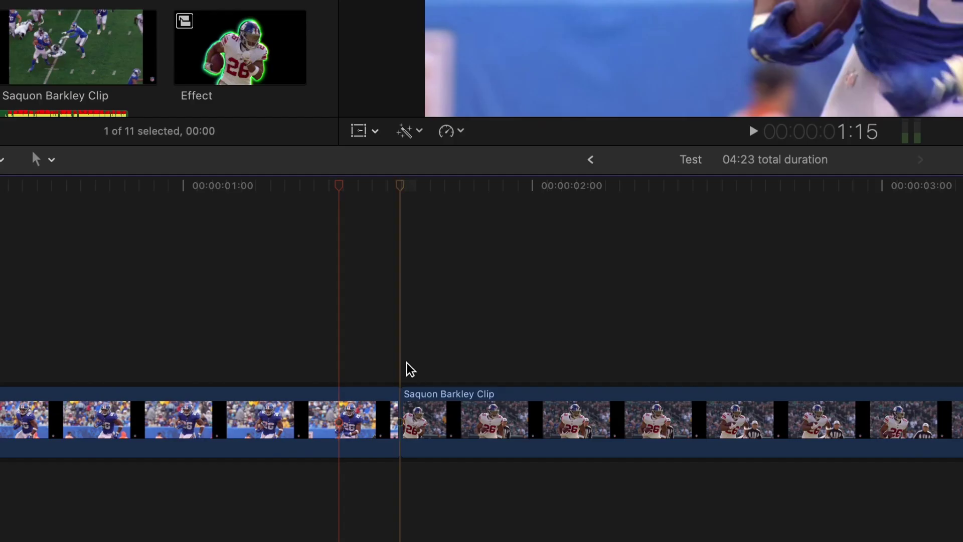
key("super+equal")
key("super+equal")
key("super+equal")
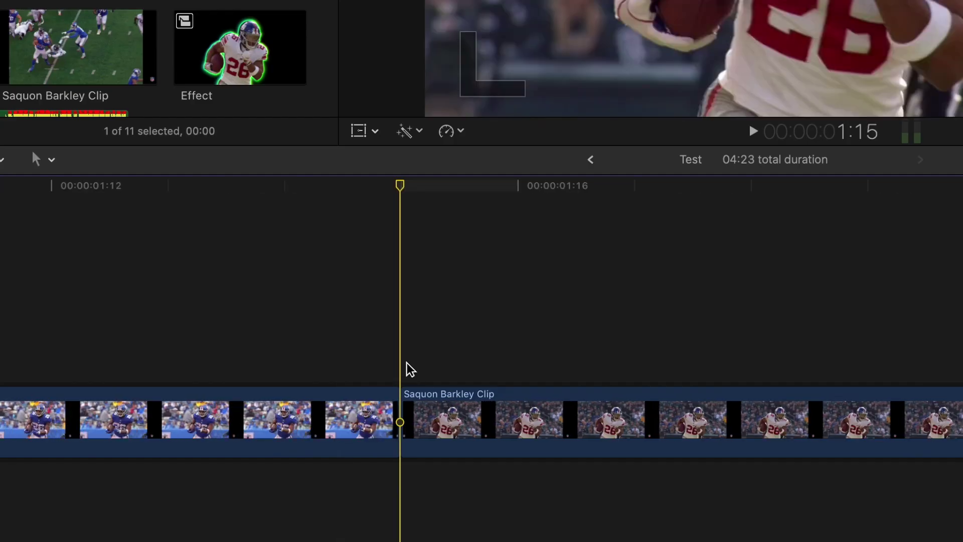
key("Left")
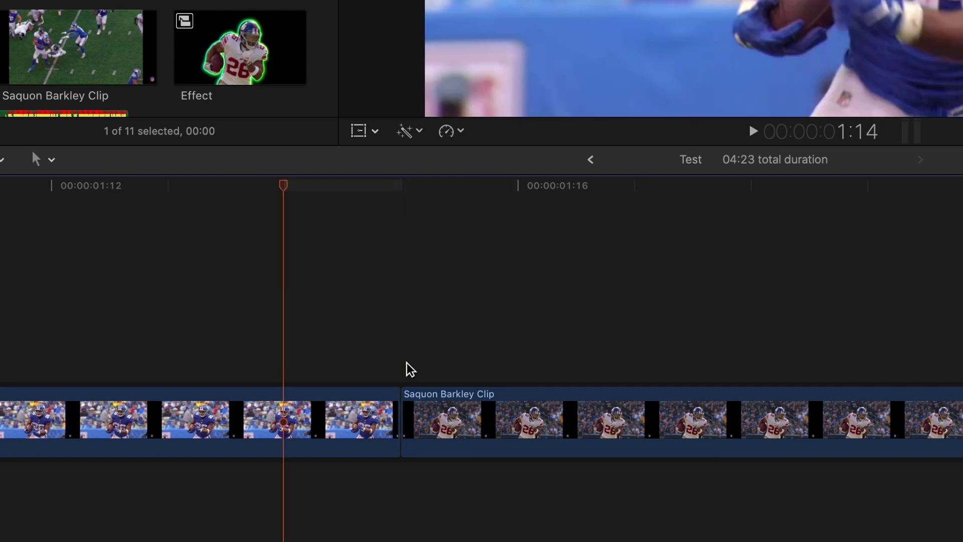
key("Right")
left_click(431, 401)
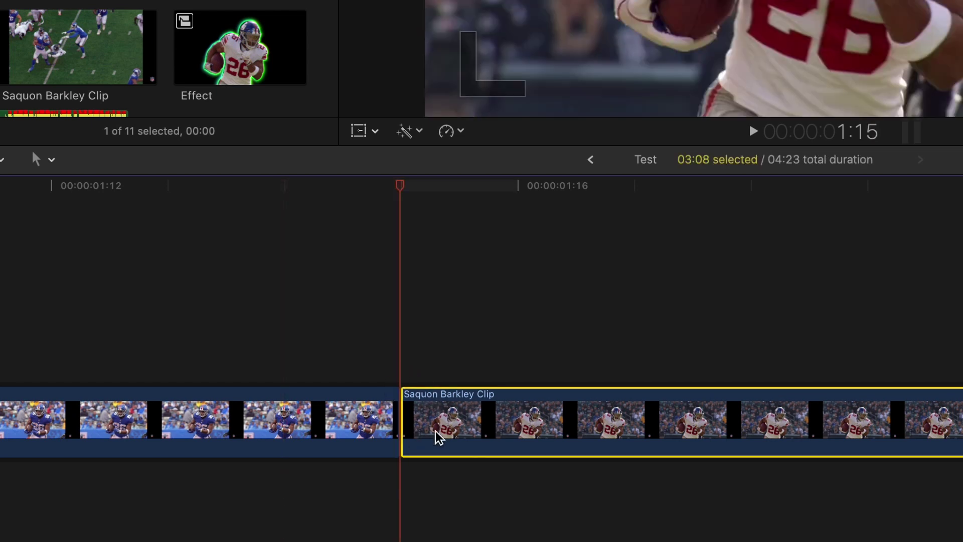
key("Left")
key("Right")
left_click(461, 132)
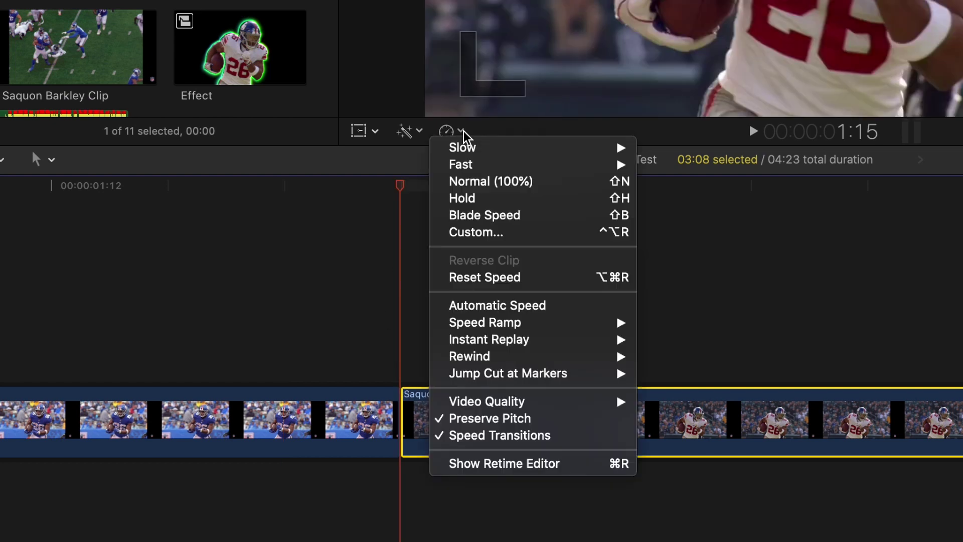
left_click(464, 200)
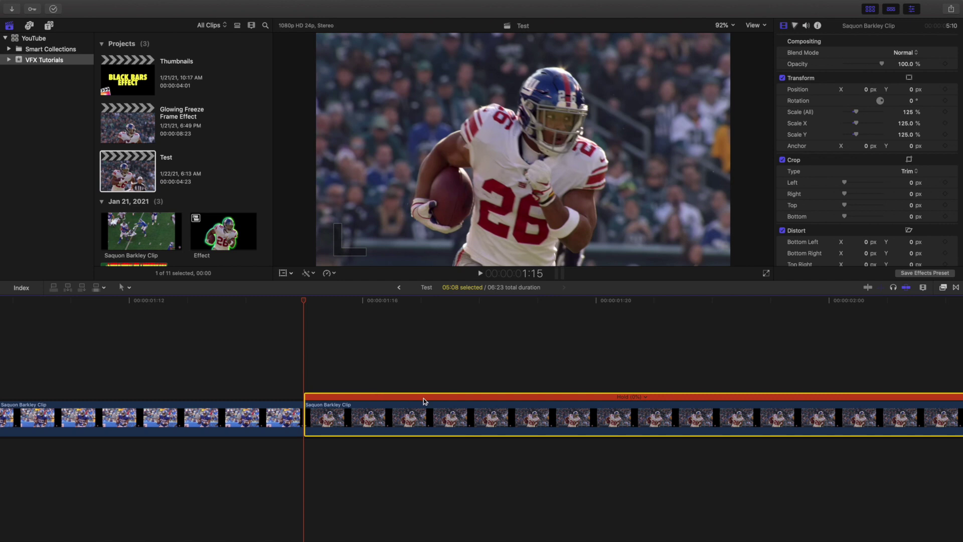
- Split the second clip where the hold segment ends at 3:15 and select the normal-speed part after the cut
scroll(544, 431, "right", 15)
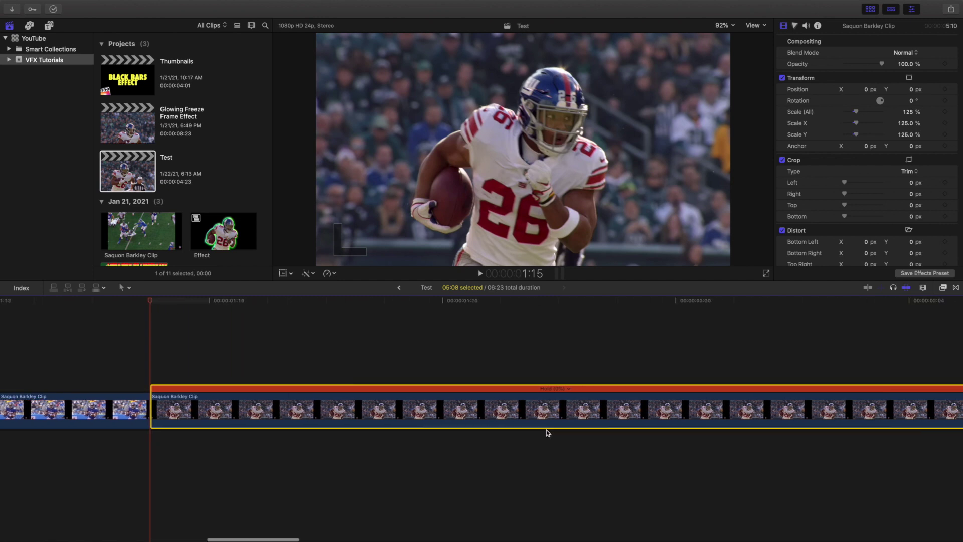
scroll(551, 429, "right", 10)
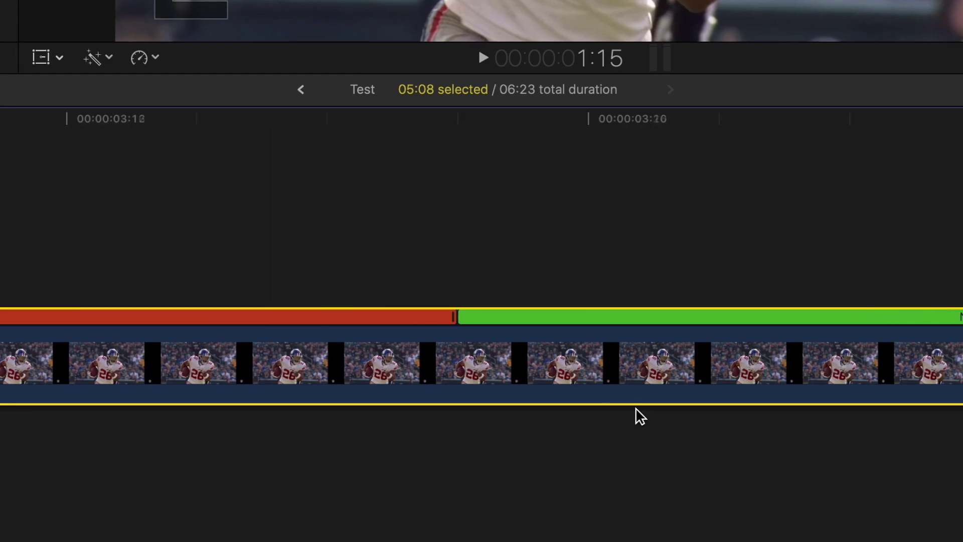
scroll(549, 432, "left", 2)
left_click(548, 234)
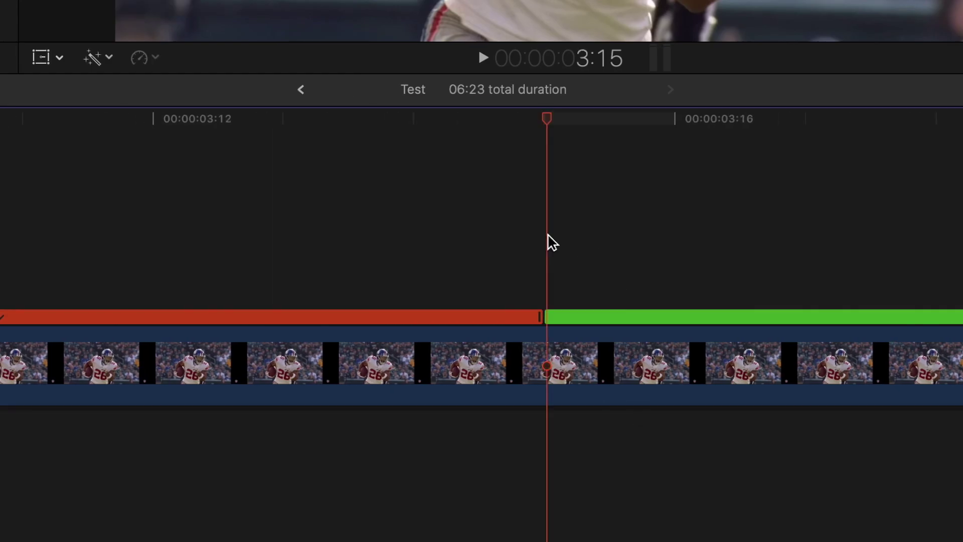
key("super+equal")
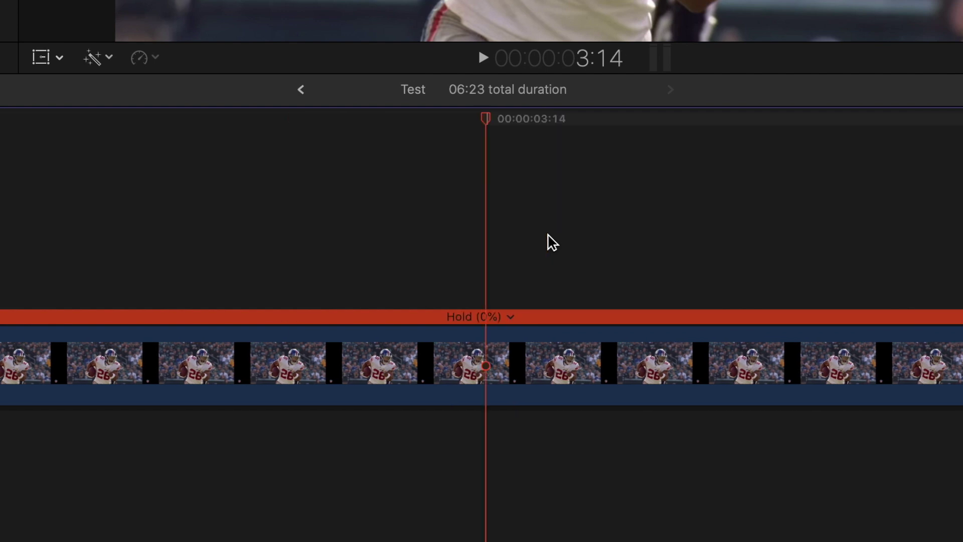
key("shift+n")
key("super+z")
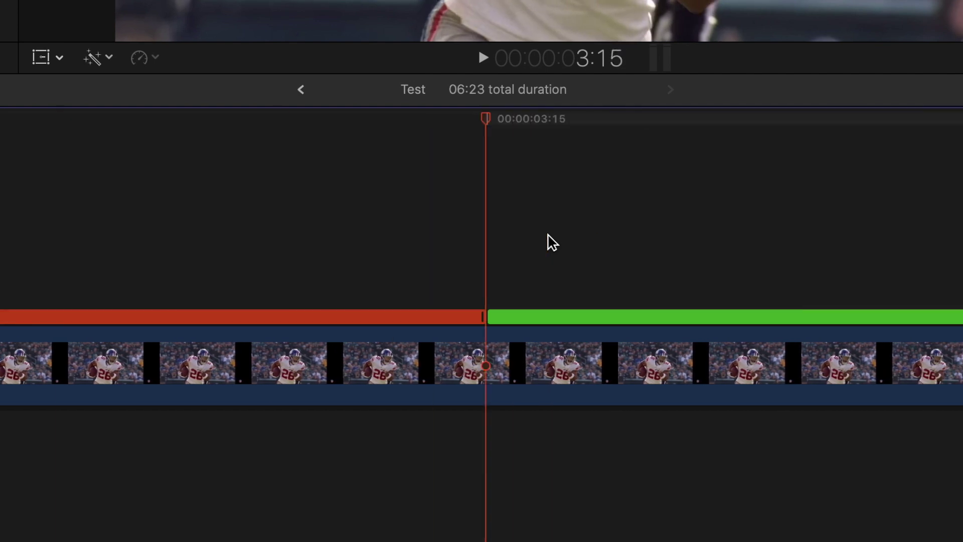
left_click(480, 350)
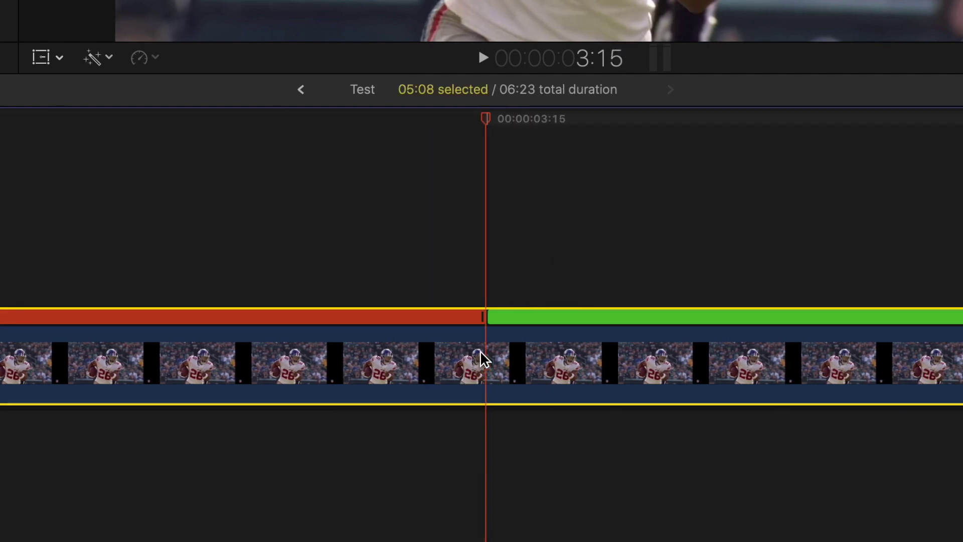
key("super+b")
left_click(542, 346)
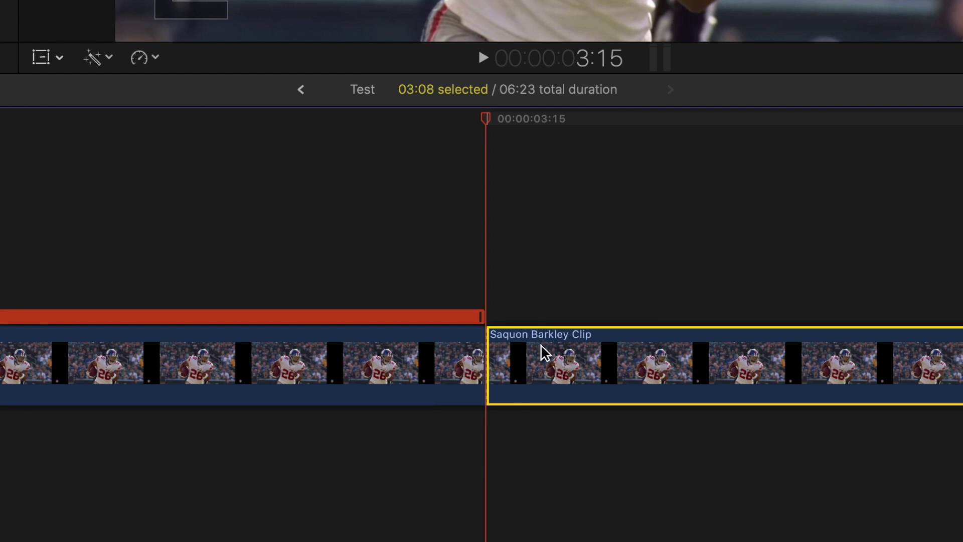
- Display the retiming speed bar on the normal-speed part after the cut
key("super+r")
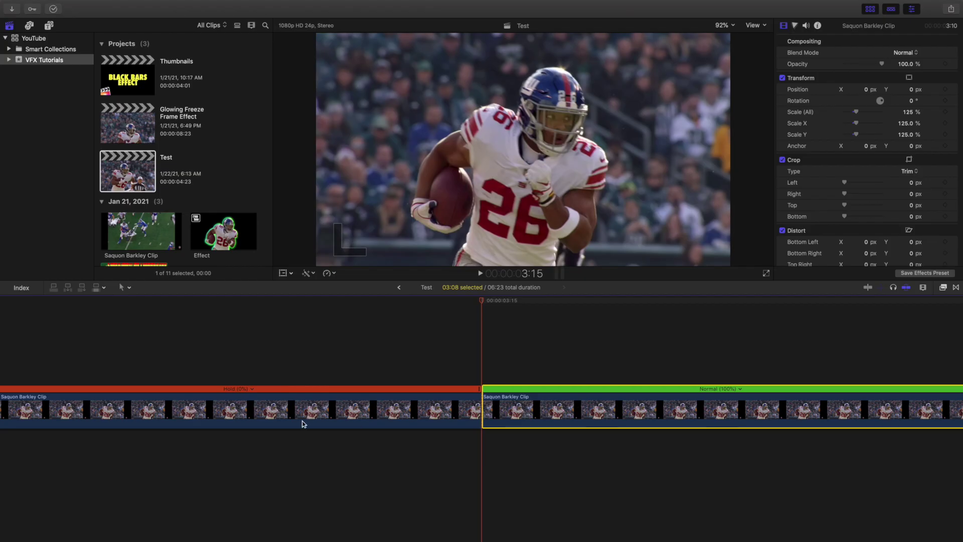
key("super+equal")
scroll(303, 424, "left", 5)
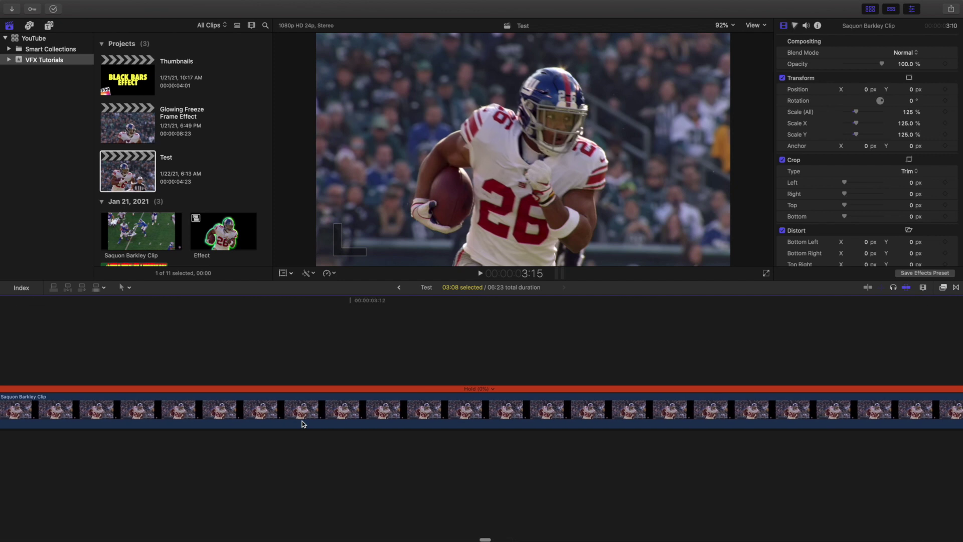
scroll(303, 424, "right", 2)
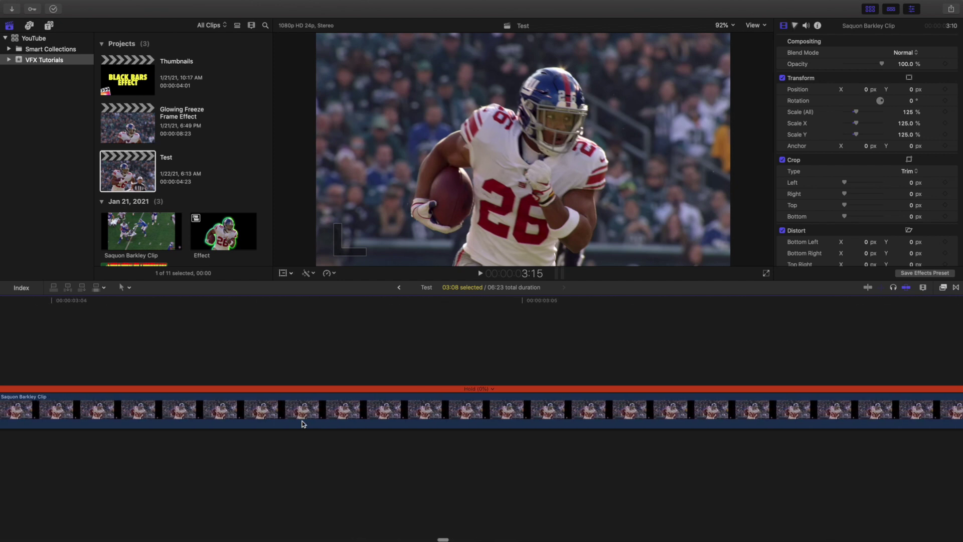
key("super+minus")
key("super+minus")
key("super+minus")
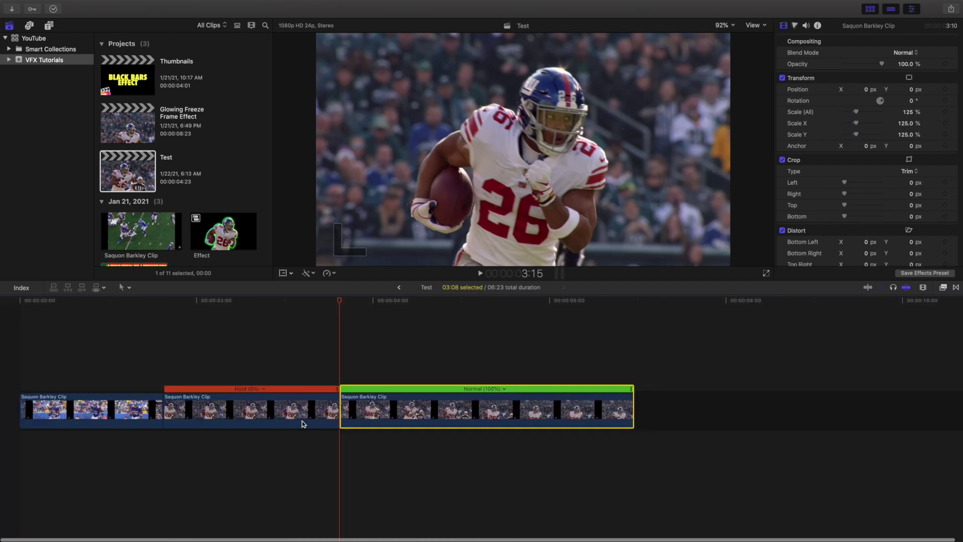
- Play the timeline from within the hold segment into the normal-speed part to check the split
left_click(231, 380)
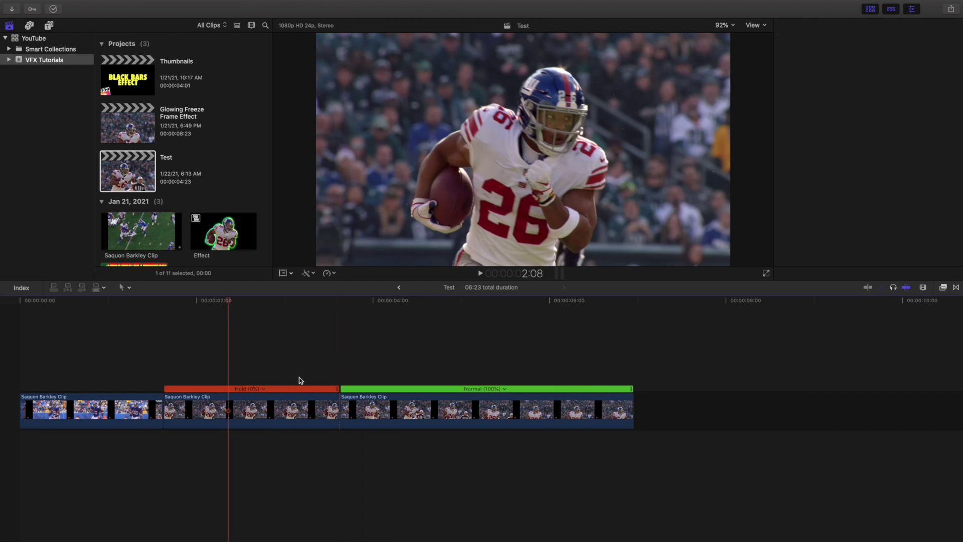
left_click(319, 373)
left_click(303, 371)
key("space")
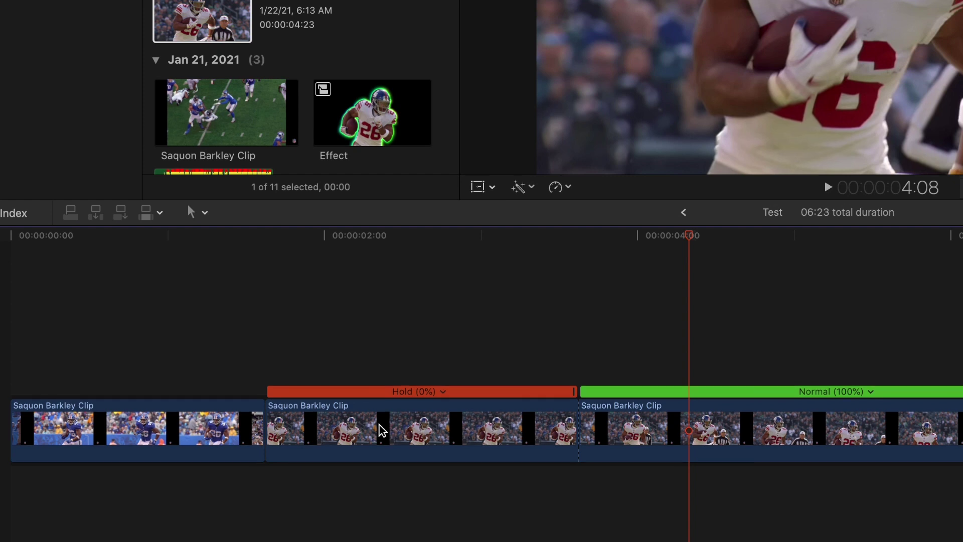
- Lift the hold segment above the first clip as a connected clip and trim it to 10 frames, ending at the cut between the main clips
left_click_drag(226, 409, 192, 368)
left_click_drag(319, 357, 126, 339)
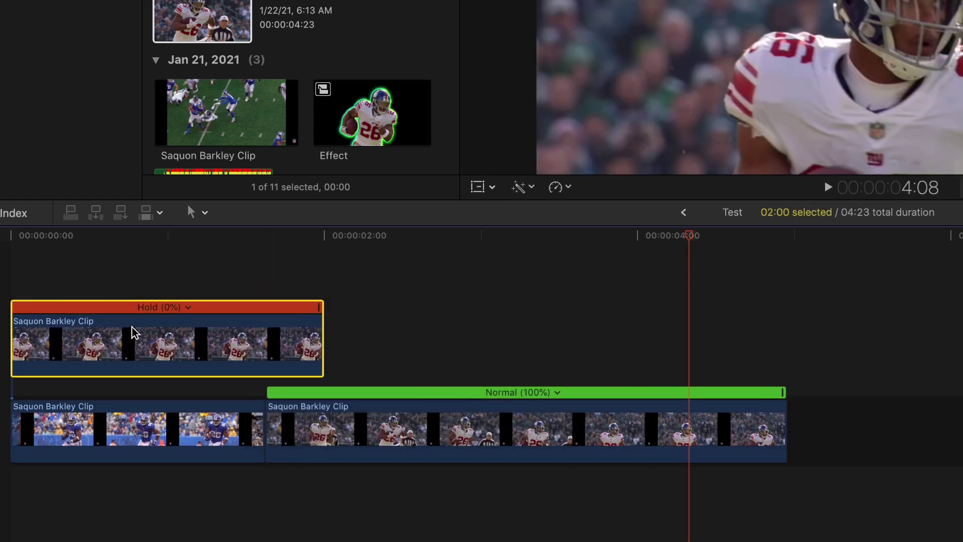
key("super+equal")
scroll(127, 333, "left", 3)
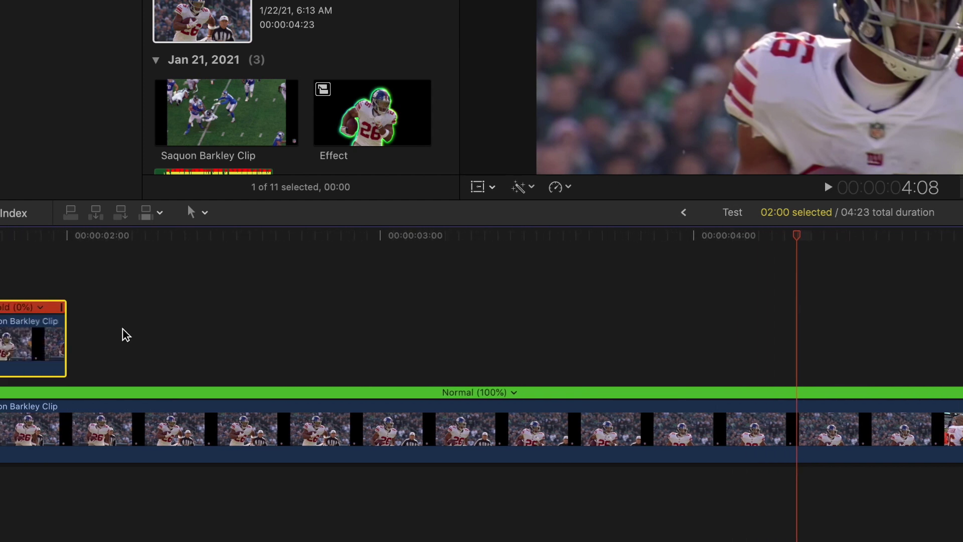
scroll(125, 335, "left", 10)
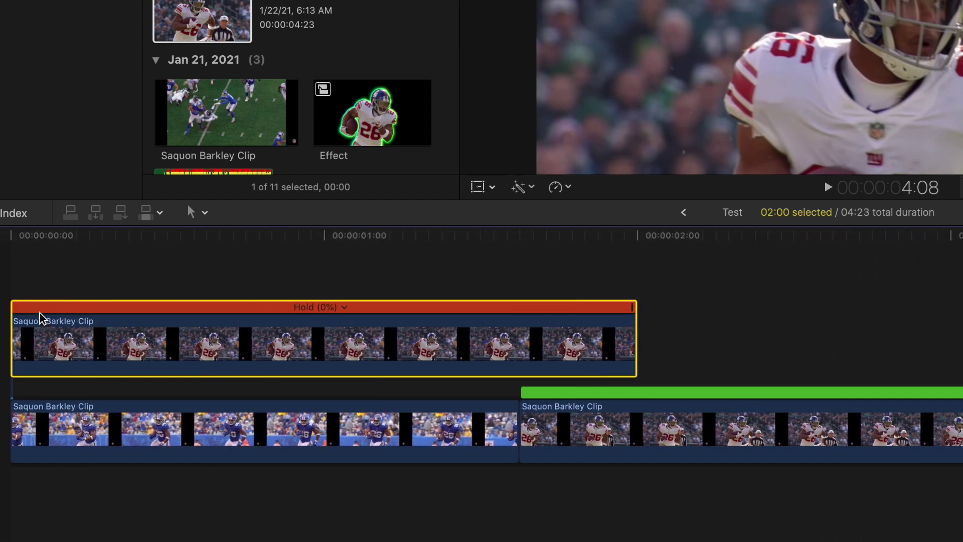
left_click_drag(635, 316, 483, 321)
left_click(479, 304)
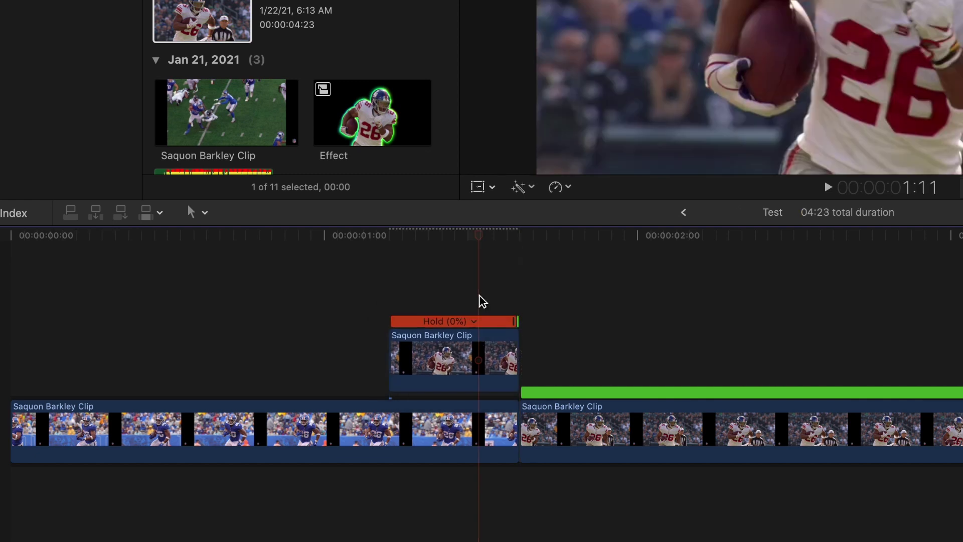
left_click(464, 353)
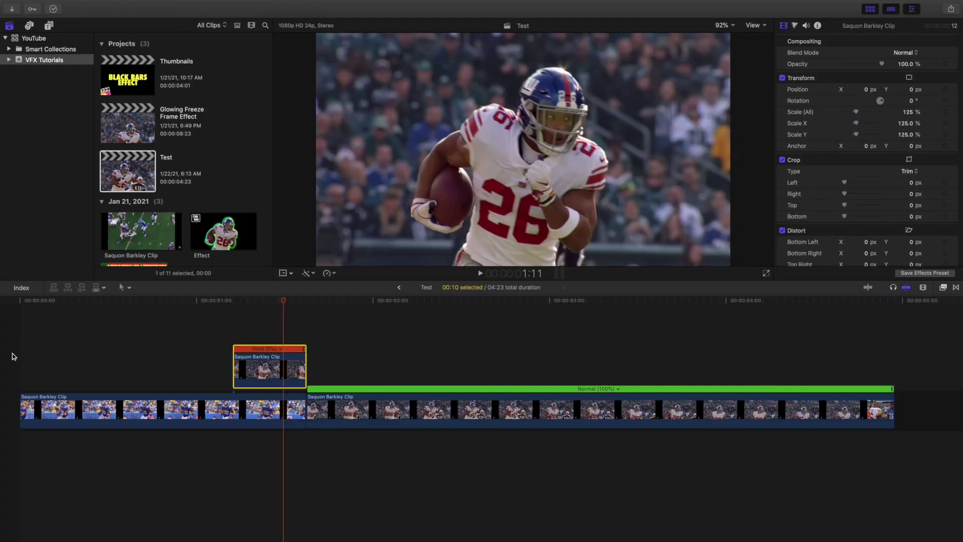
- Play the project from the beginning through the freeze frame into the second clip
left_click(0, 337)
key("space")
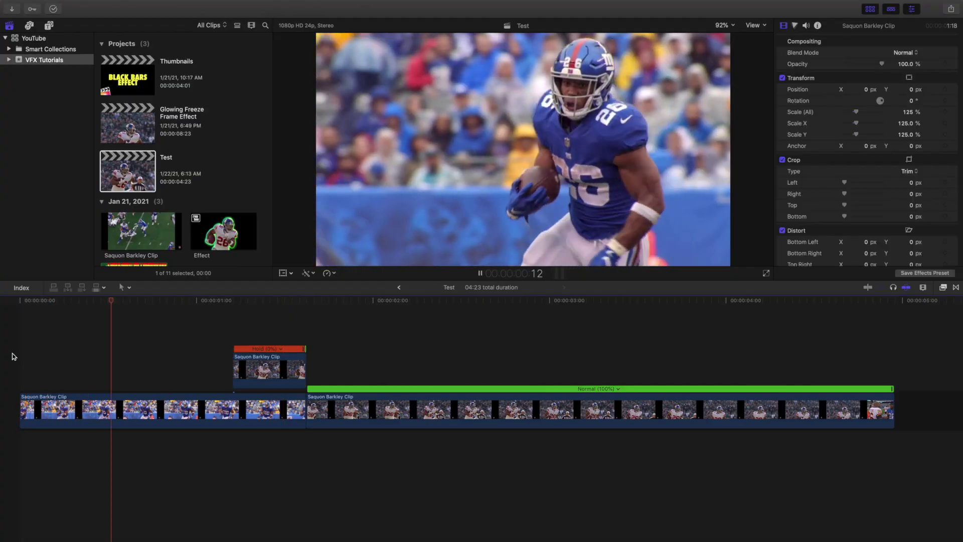
key("space")
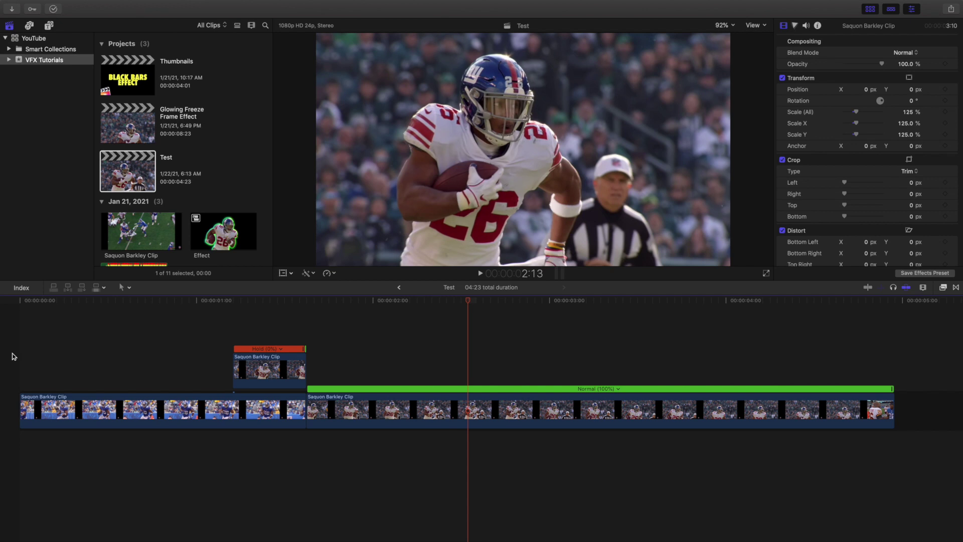
- Extend the hold over the normal-speed sliver at the end of the connected clip so it covers the clip's full length
key("super+equal")
key("super+equal")
key("super+equal")
scroll(379, 357, "right", 10)
scroll(379, 362, "right", 5)
mouse_move(546, 361)
left_mouse_down()
mouse_move(501, 355)
mouse_move(546, 359)
left_mouse_up()
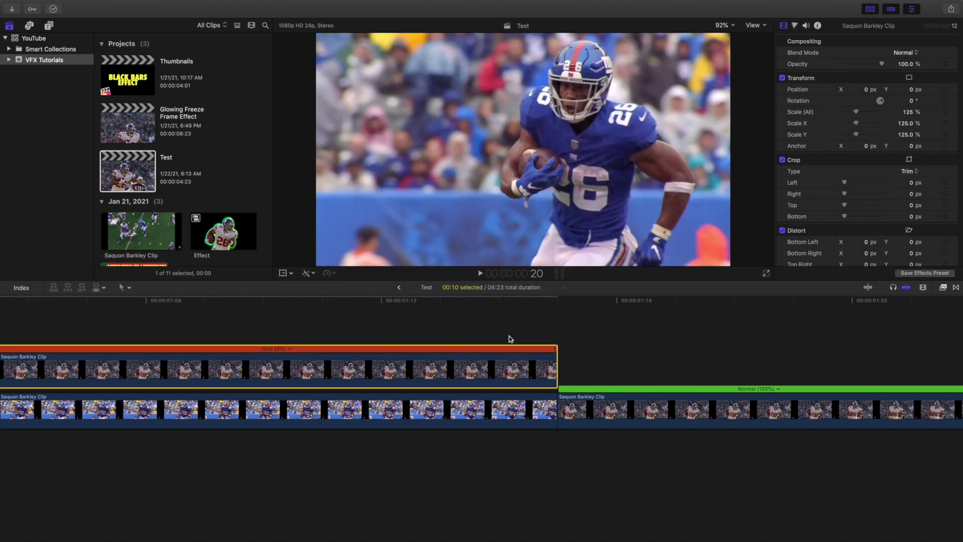
left_click(508, 337)
left_click(510, 357)
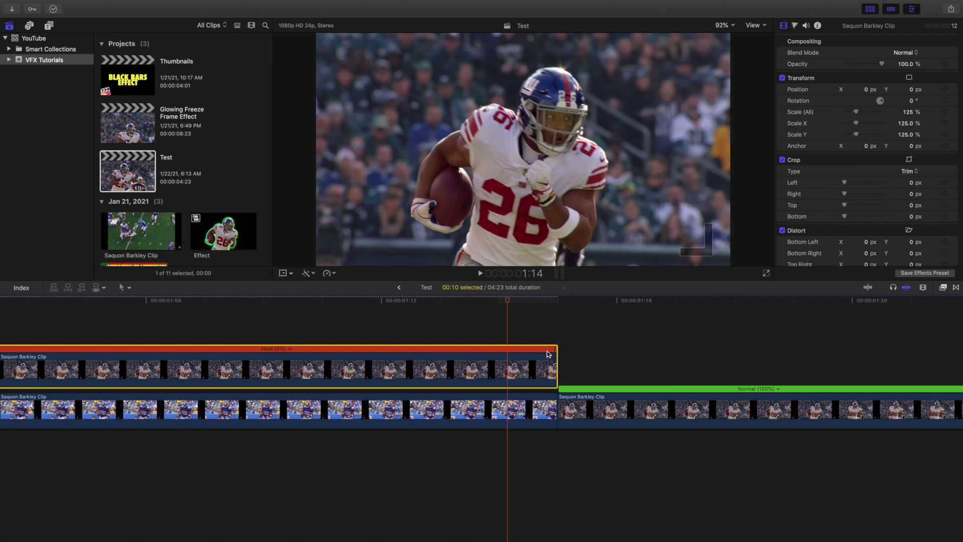
left_click(443, 337)
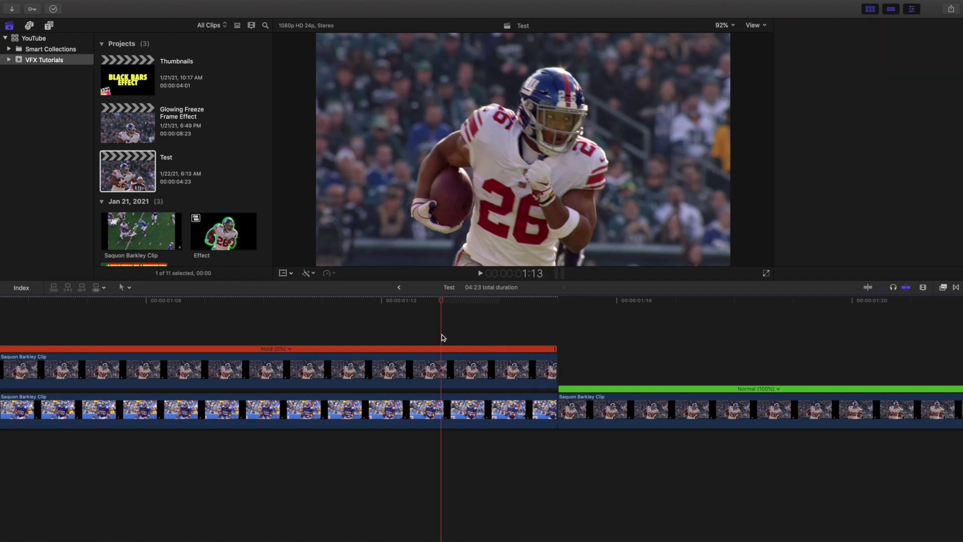
- Place the playhead at 1:06 over the connected freeze-frame clip and select that clip
key("super+minus")
key("super+minus")
key("super+minus")
key("super+minus")
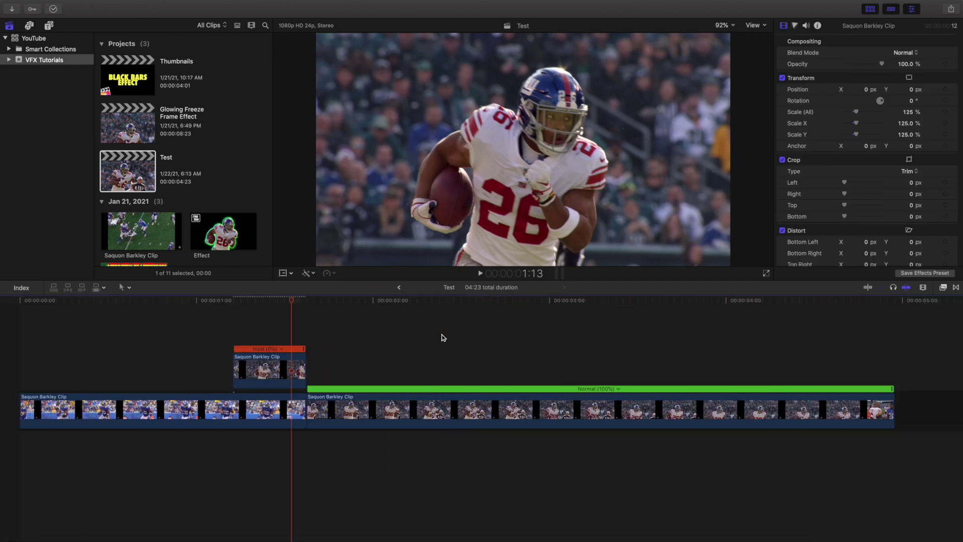
left_click(246, 337)
left_click(256, 365)
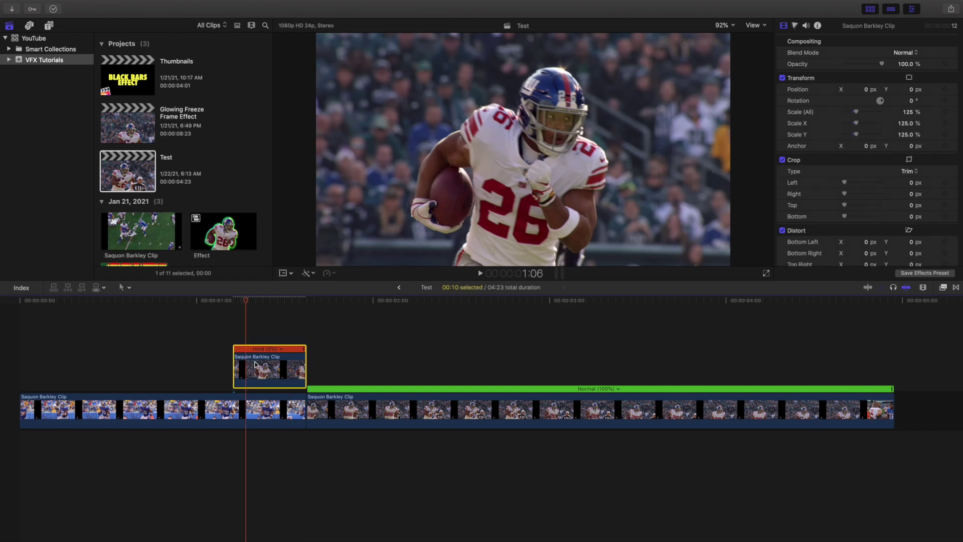
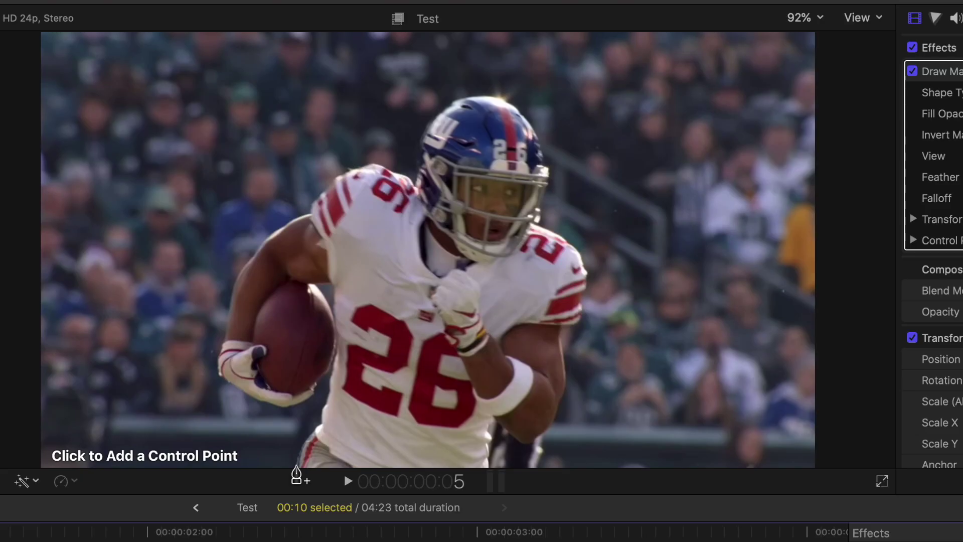
- Trace the Draw Mask from the frame's lower edge at the player's waist, up the torso and around the football and gloved hand
left_click(297, 466)
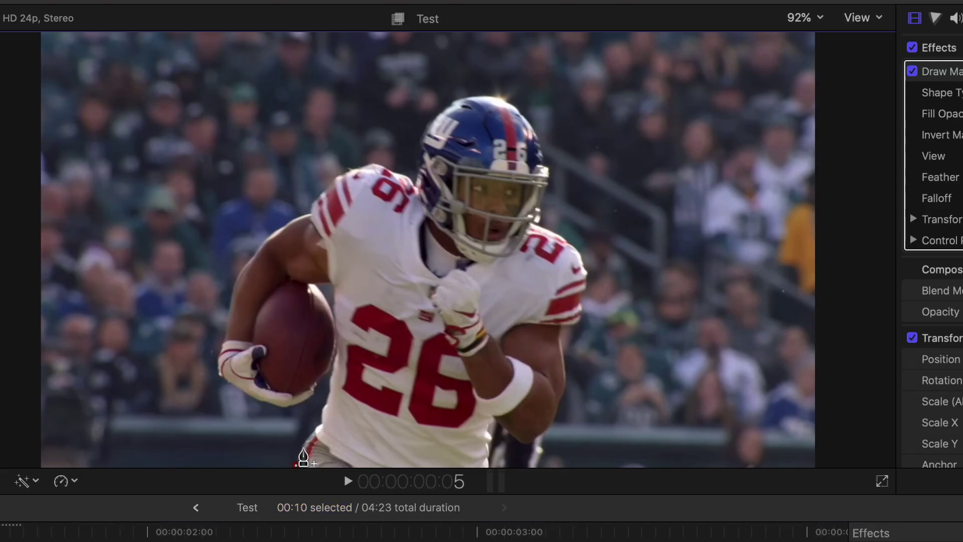
left_click(322, 419)
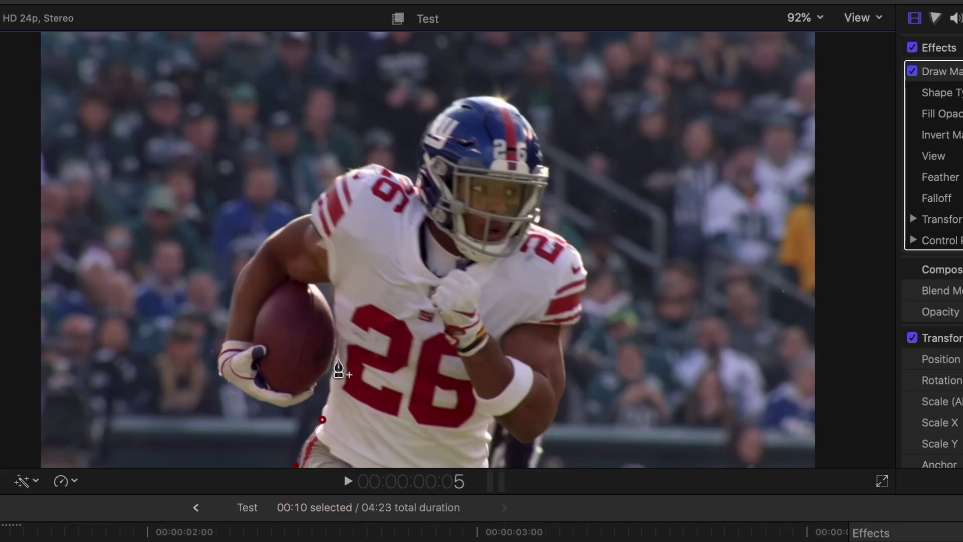
left_click(338, 359)
left_click(336, 282)
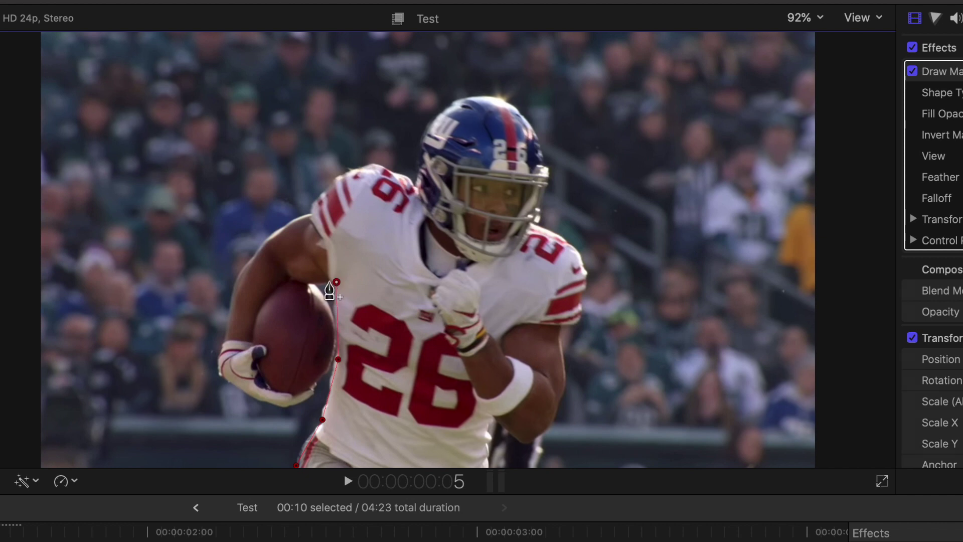
left_click(312, 284)
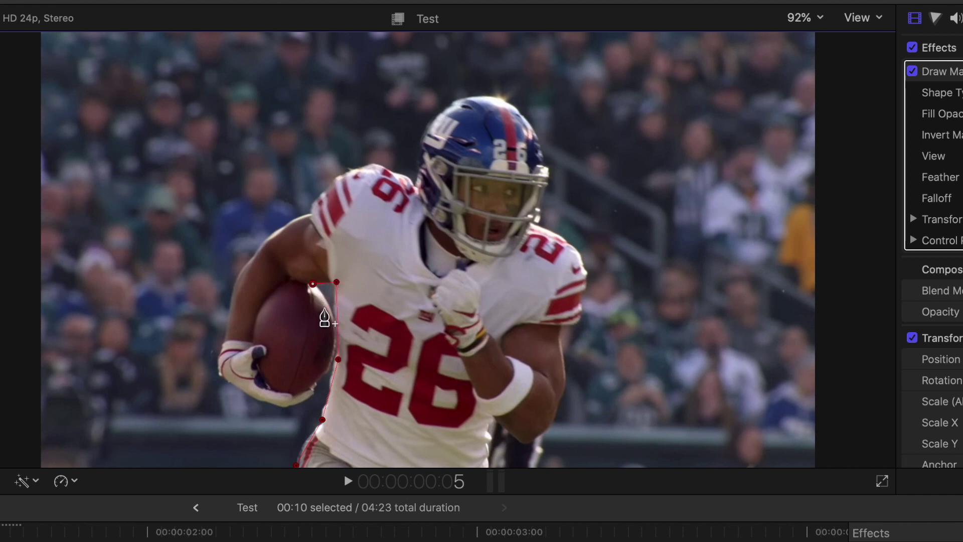
left_click(333, 348)
left_click(309, 391)
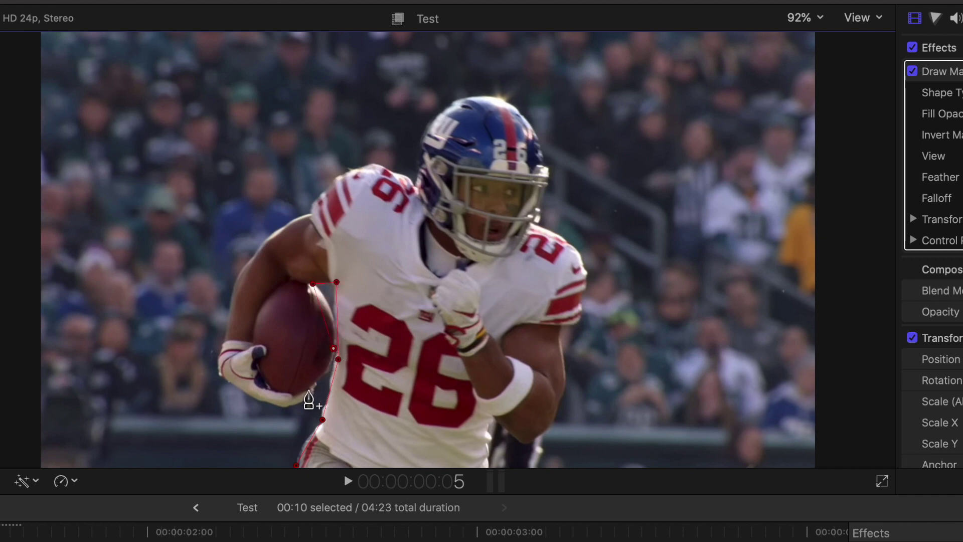
left_click(283, 407)
left_click(220, 374)
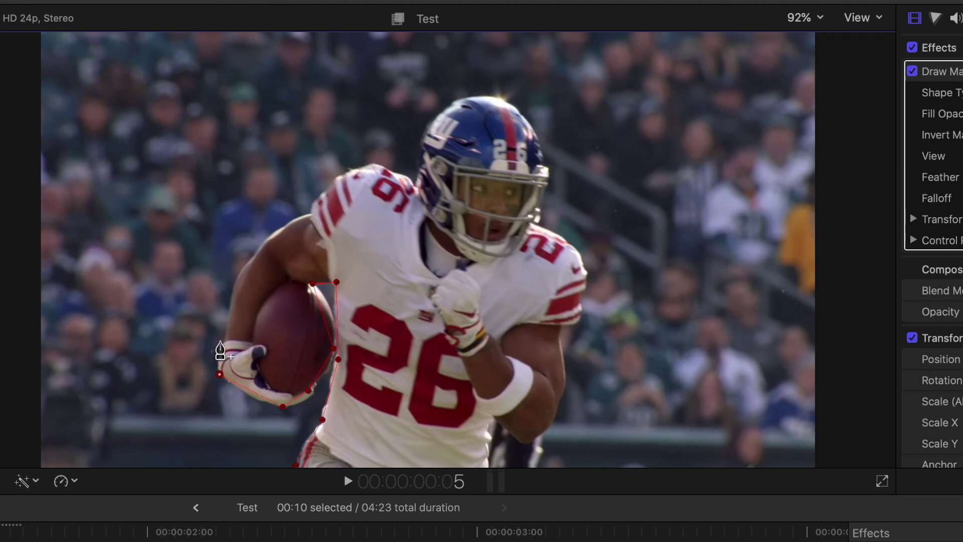
- Continue the mask outline up the ball-carrying arm and over the shoulder to the back of the helmet
left_click(236, 294)
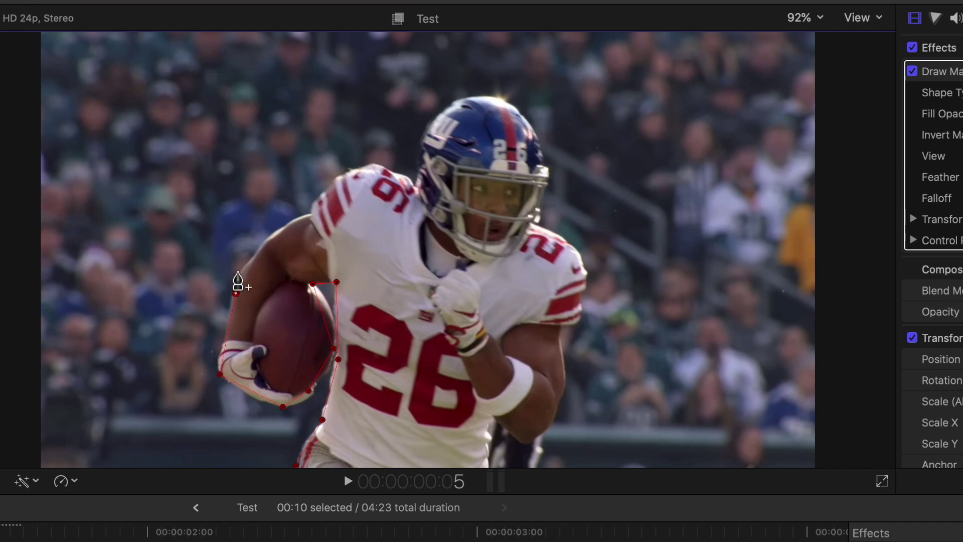
left_click(282, 230)
left_click(310, 211)
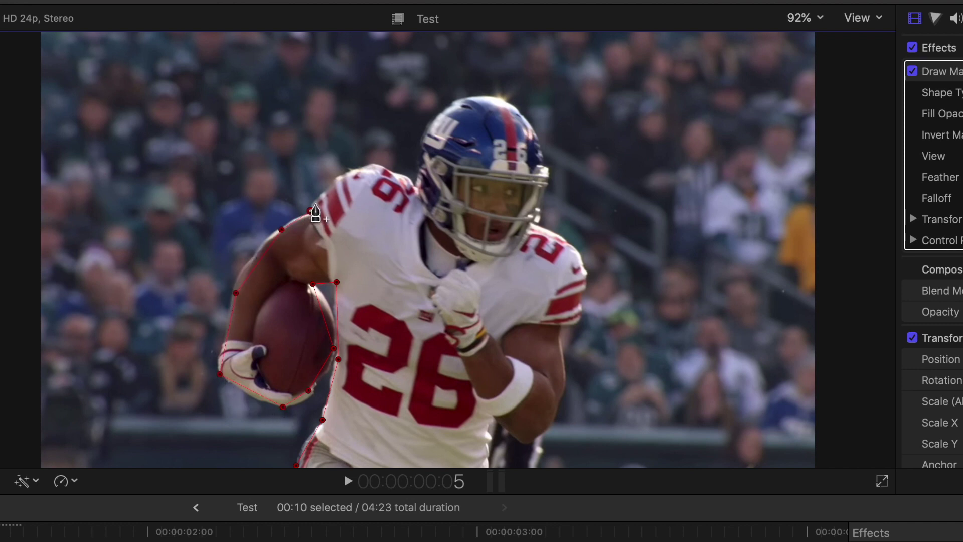
left_click(355, 169)
left_click(415, 180)
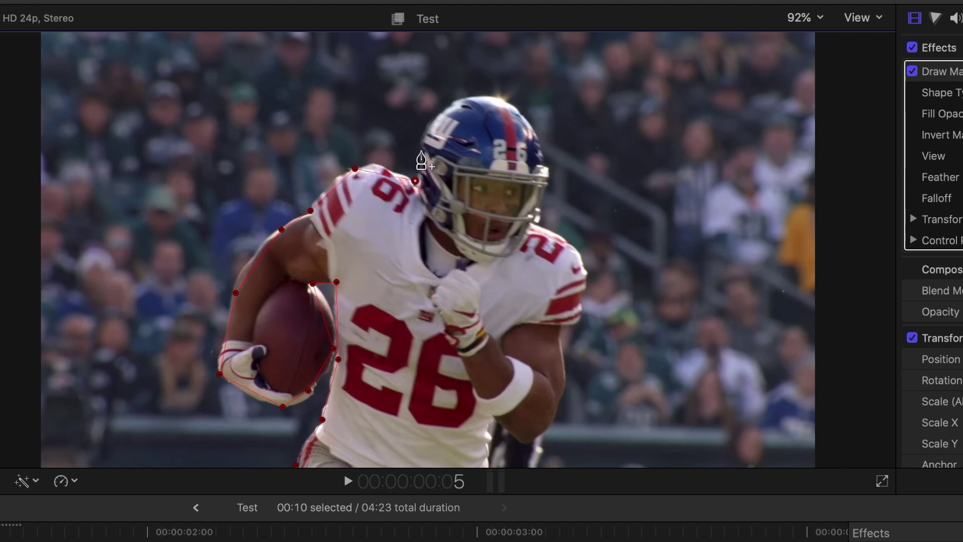
- Outline the player's helmet with mask points, from its back over the crown and down the face mask
left_click(423, 145)
left_click(444, 109)
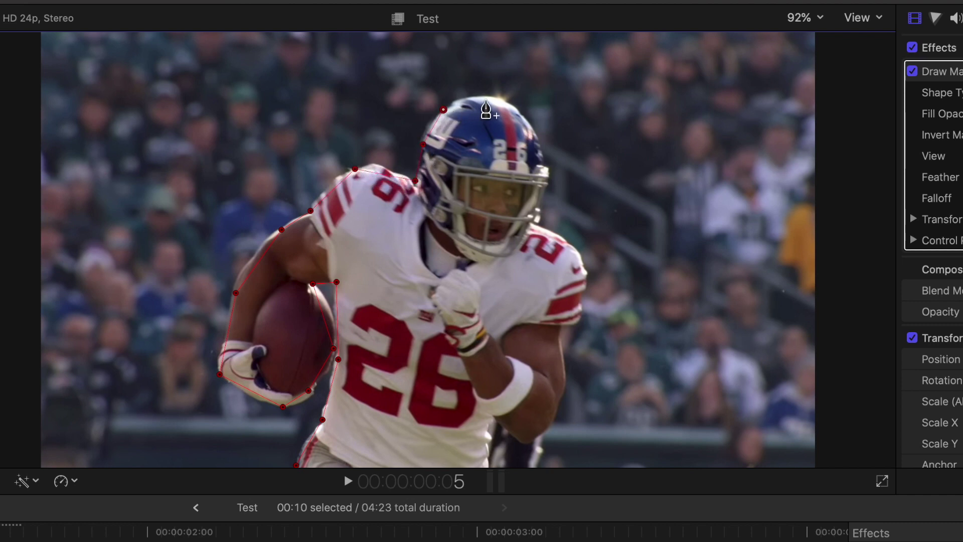
left_click(492, 95)
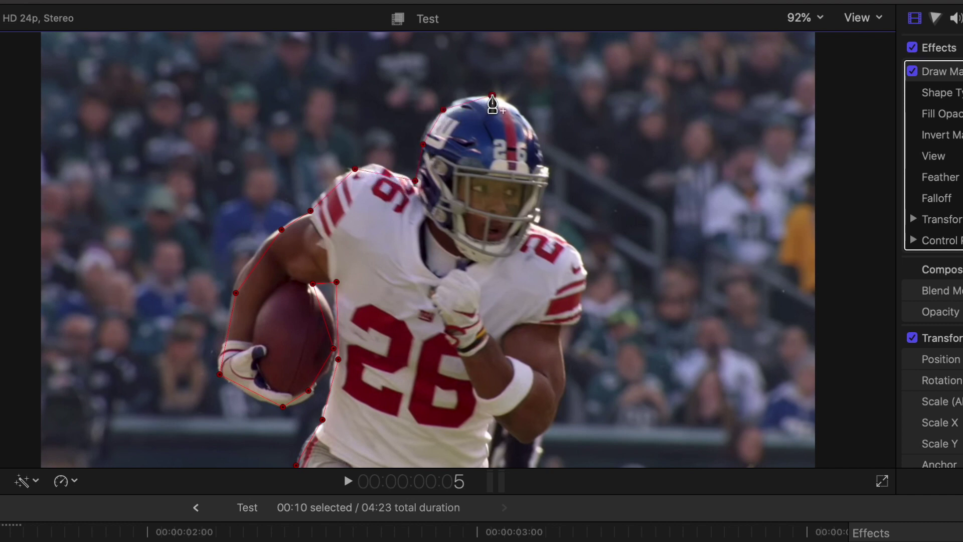
left_click(536, 137)
left_click(543, 187)
left_click(536, 226)
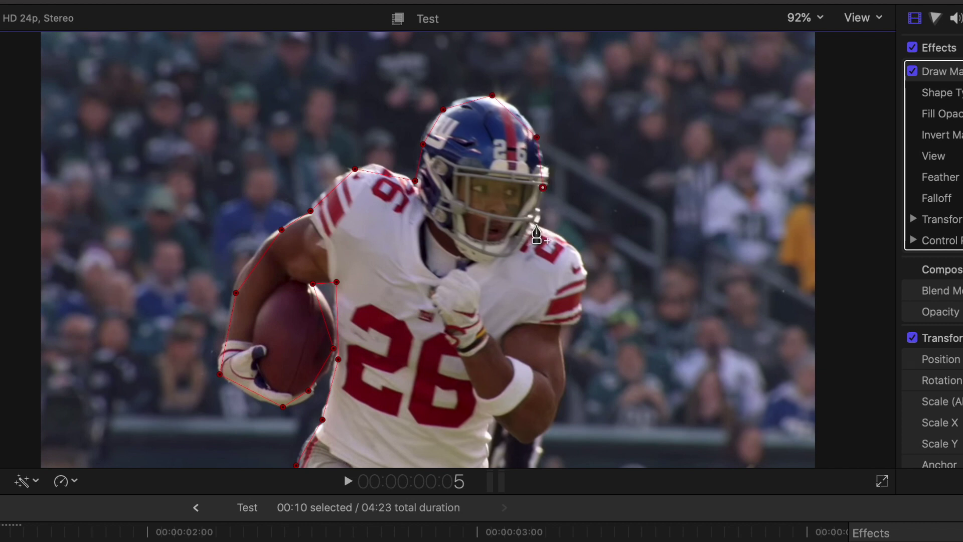
- Continue the mask around the other shoulder, sleeve and bent elbow, and down the jersey's side to the frame's lower edge
left_click(572, 248)
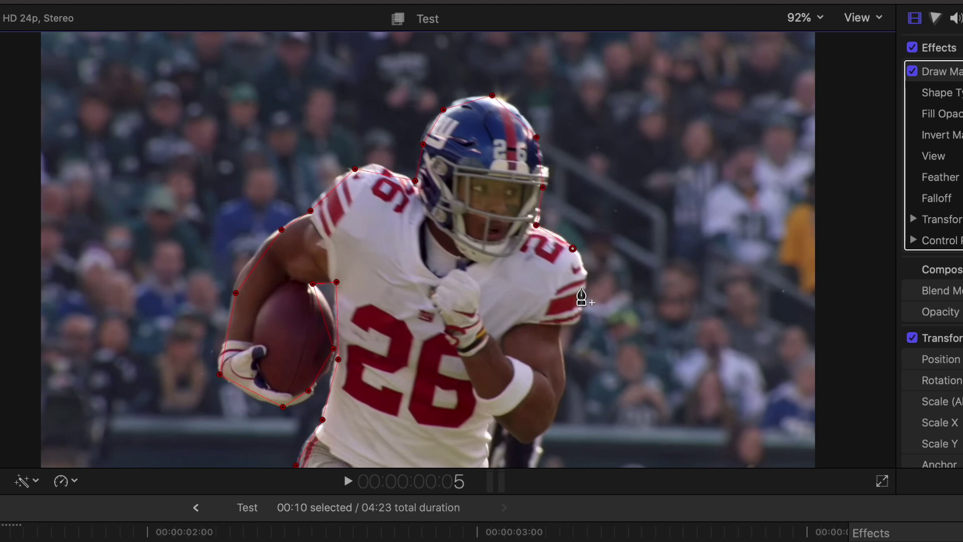
left_click(587, 275)
left_click(580, 322)
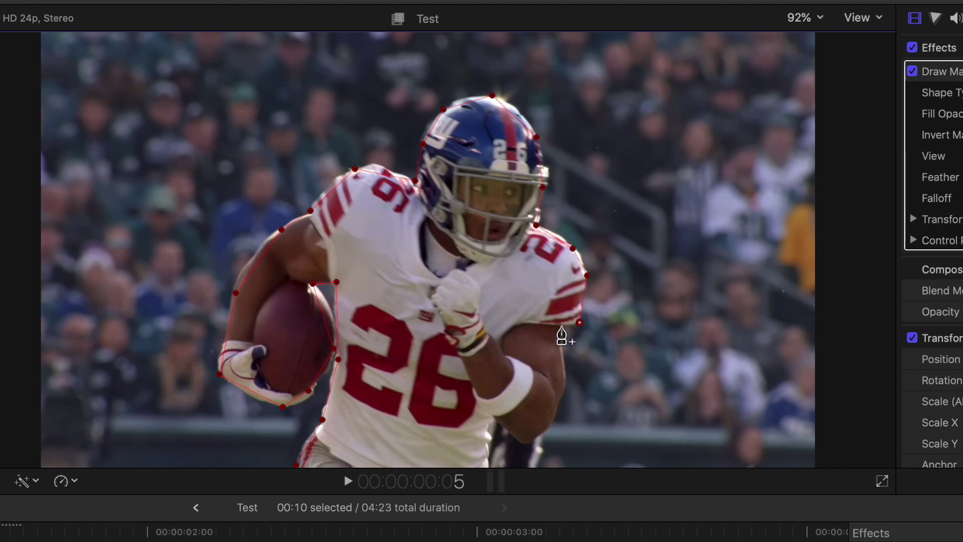
left_click(561, 326)
left_click(563, 387)
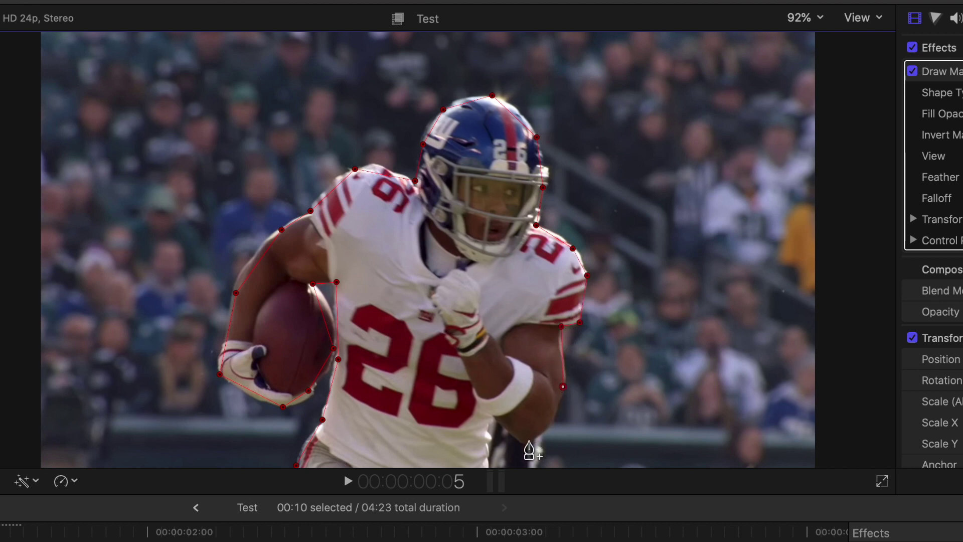
left_click(528, 443)
left_click(497, 420)
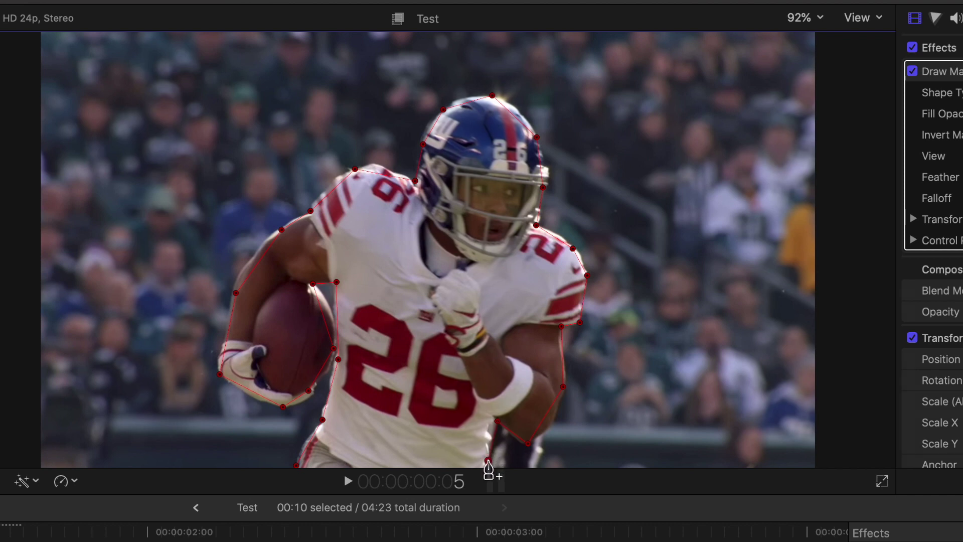
left_click(488, 462)
left_click_drag(487, 463, 487, 465)
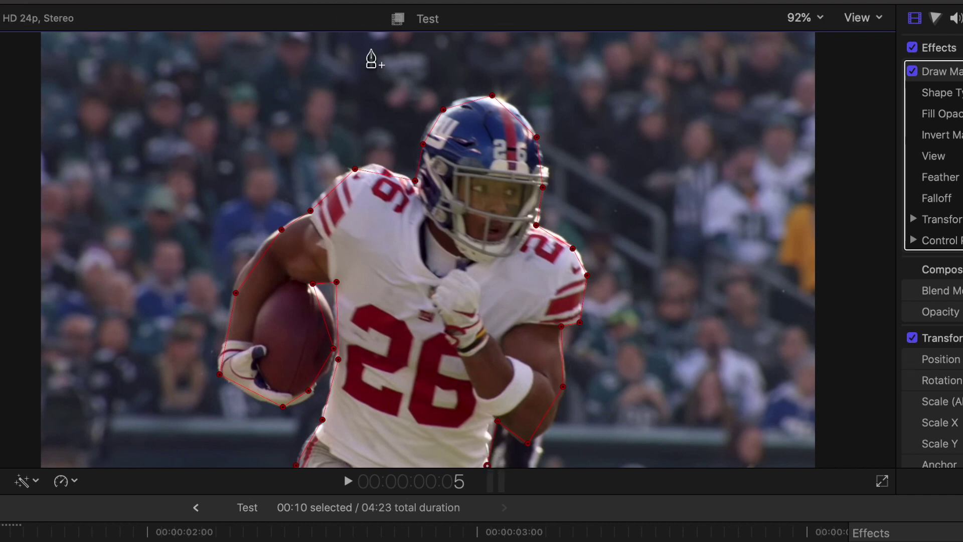
- Set the viewer zoom to 50% and close the mask with points below the frame, ending at the starting point
left_click(799, 19)
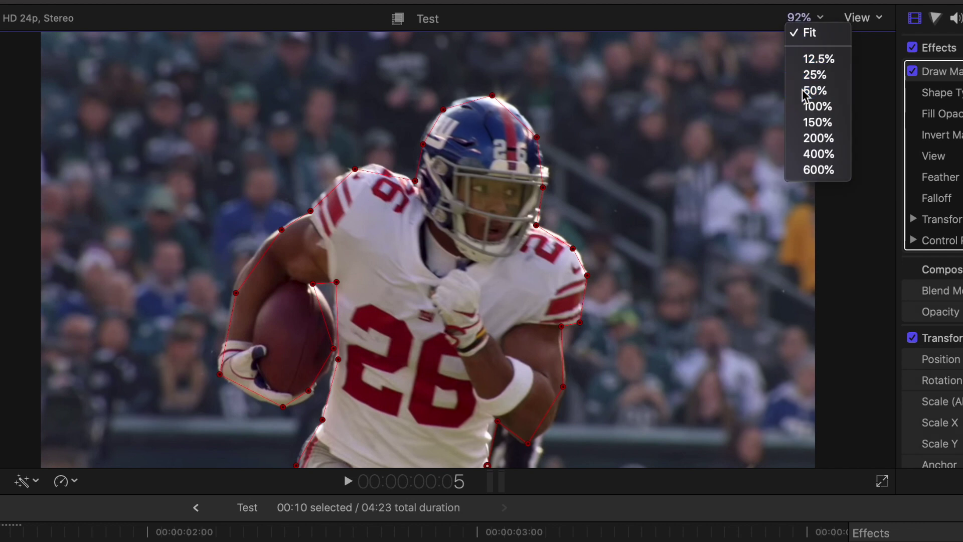
left_click(809, 90)
left_click(457, 385)
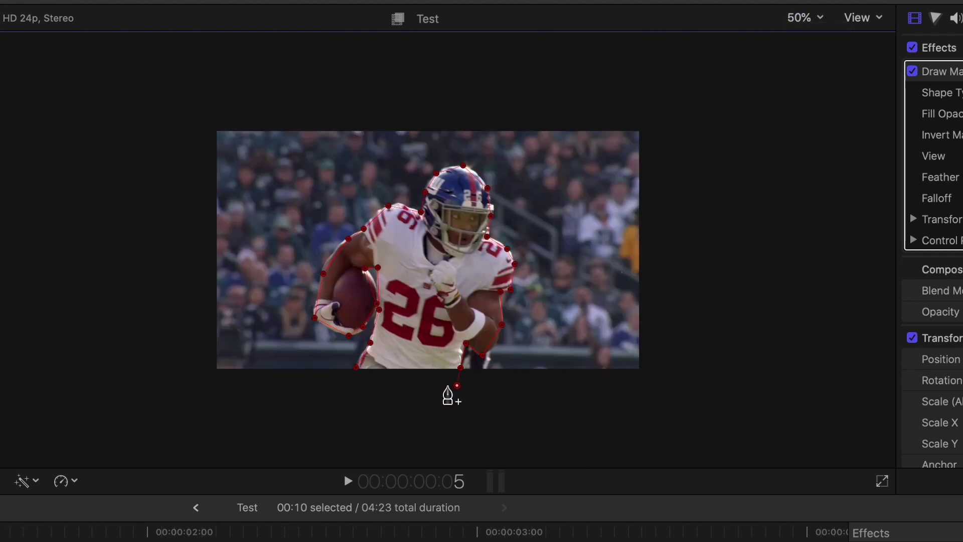
left_click(406, 388)
left_click(349, 388)
left_click(355, 370)
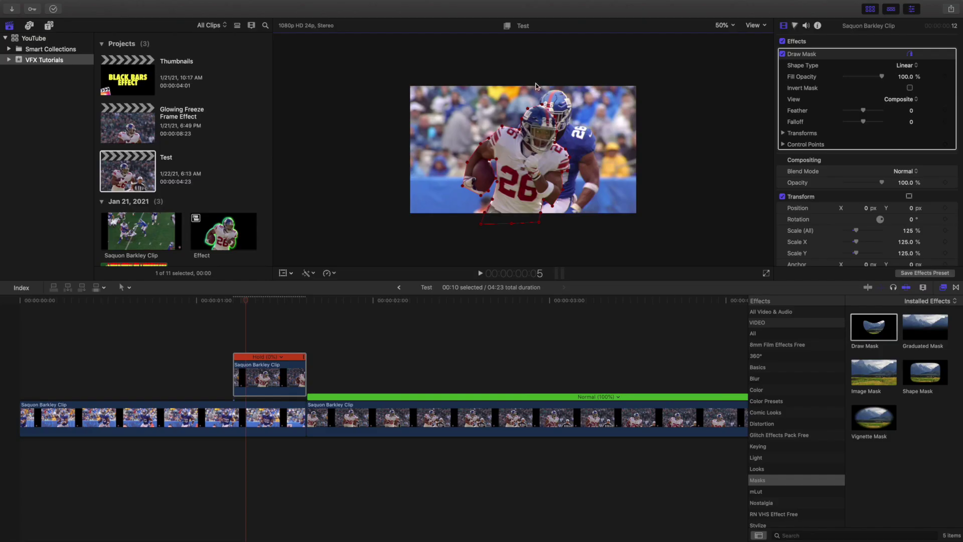
- Set the Draw Mask's Feather to -5 on the connected freeze-frame clip and close the effects browser
left_click(821, 198)
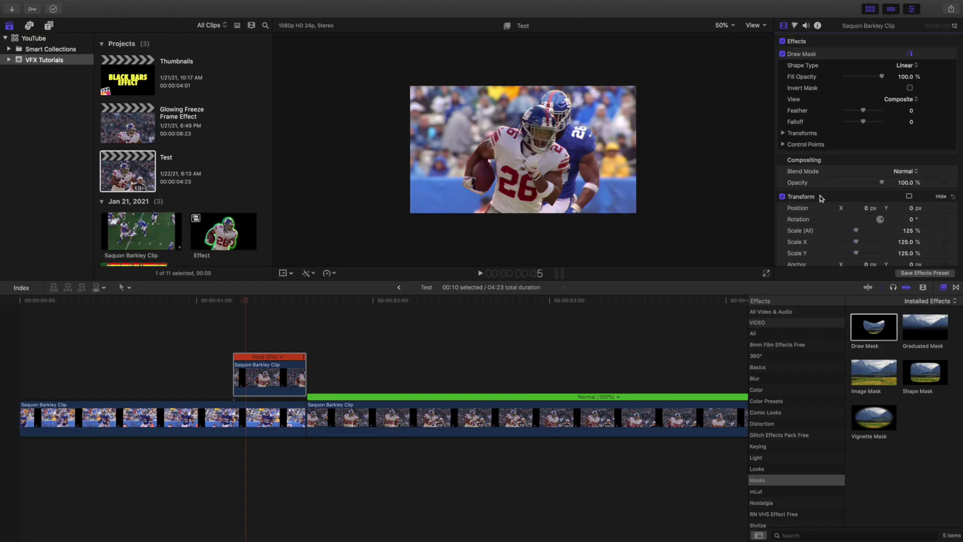
left_click(275, 371)
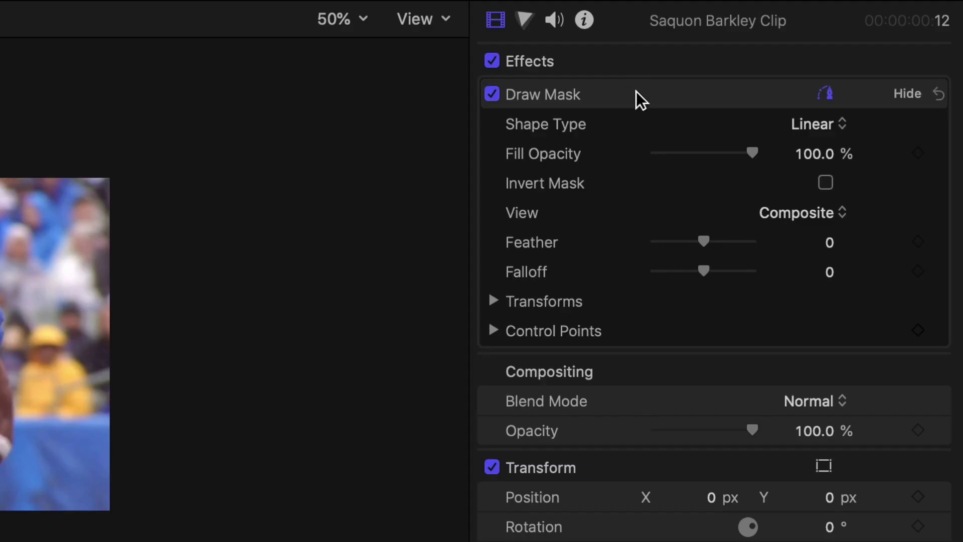
left_click(840, 53)
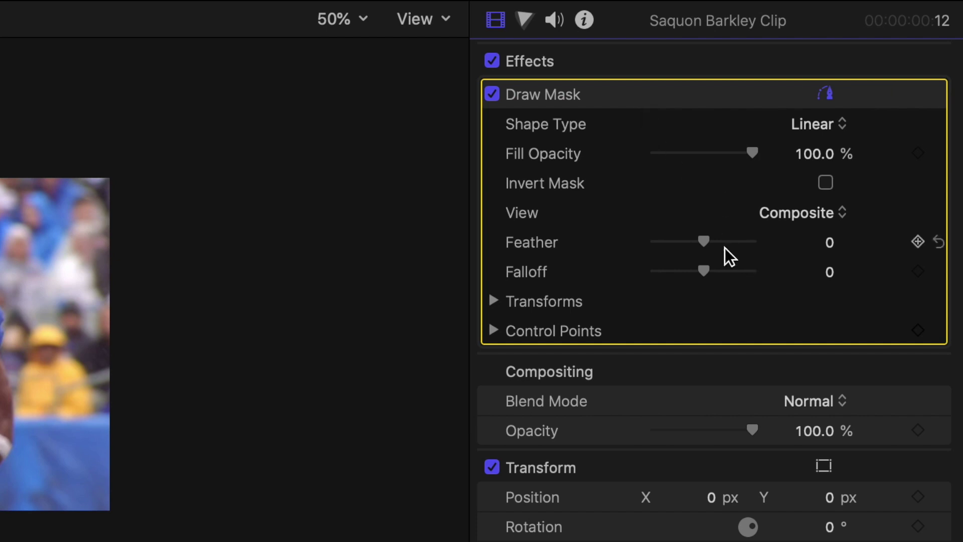
left_click_drag(709, 243, 704, 243)
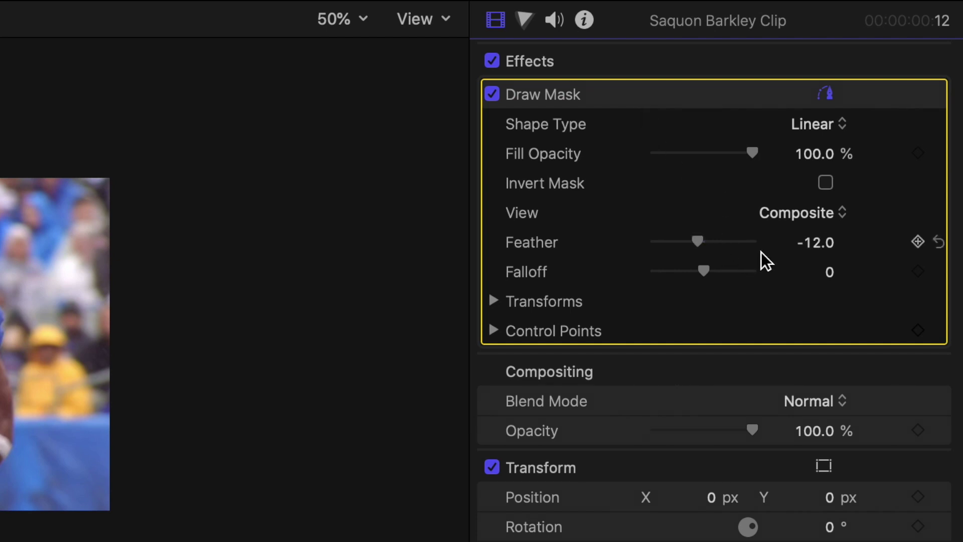
left_click(811, 243)
key("BackSpace")
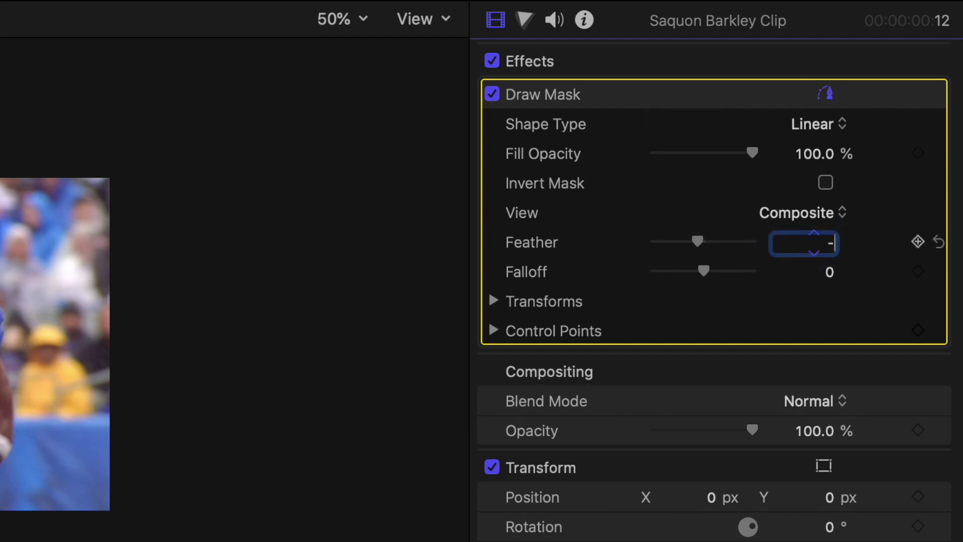
type("-5")
key("Return")
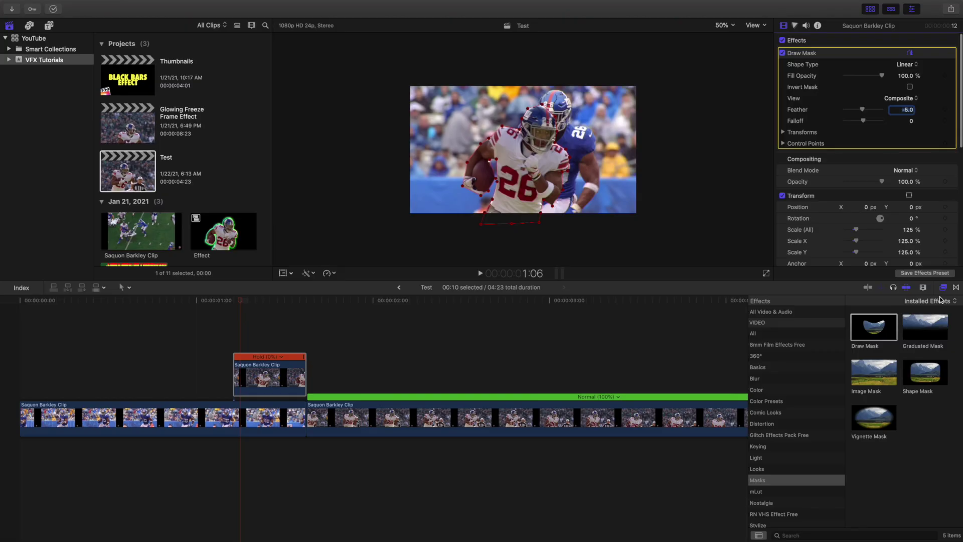
left_click(943, 288)
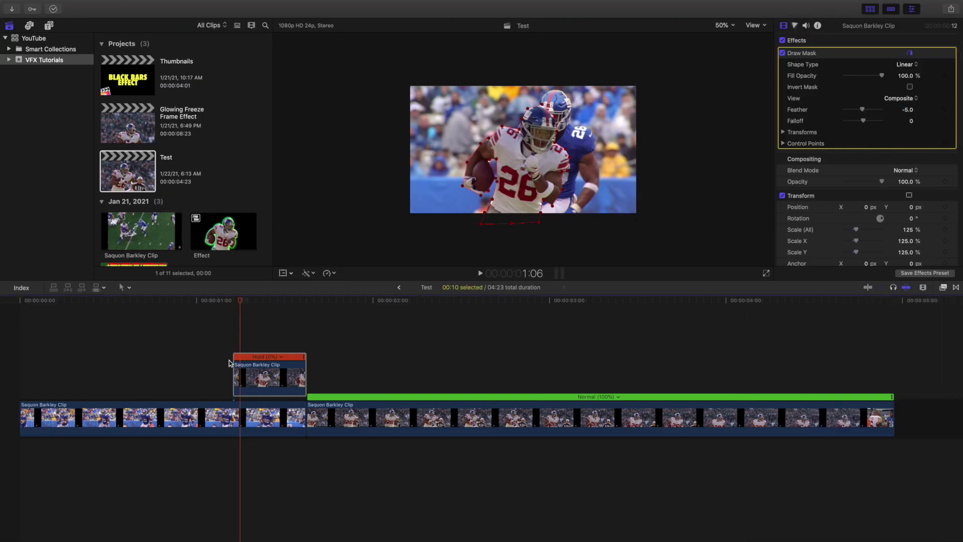
- Move the playhead to 1:05 at the start of the freeze-frame clip and hide the clip's retiming bar
left_click(233, 344)
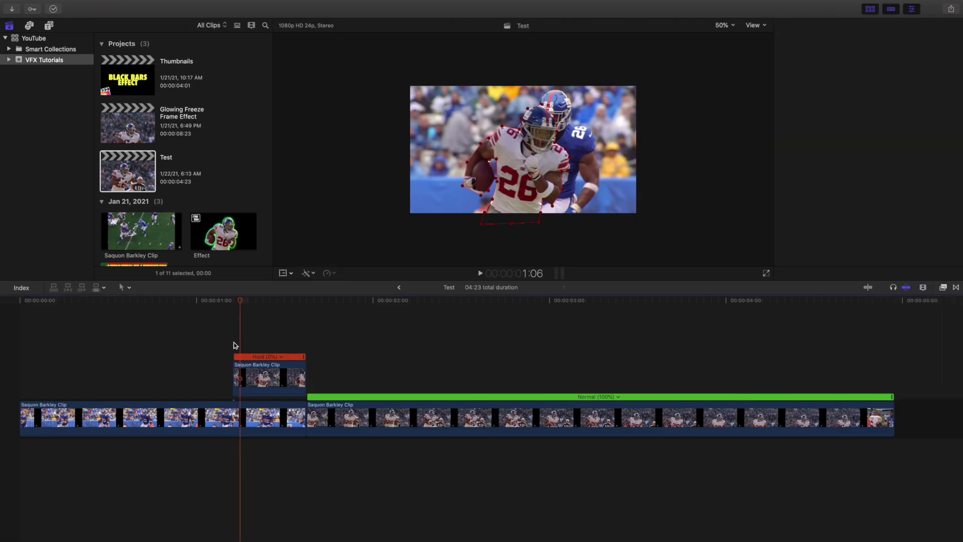
left_click(269, 374)
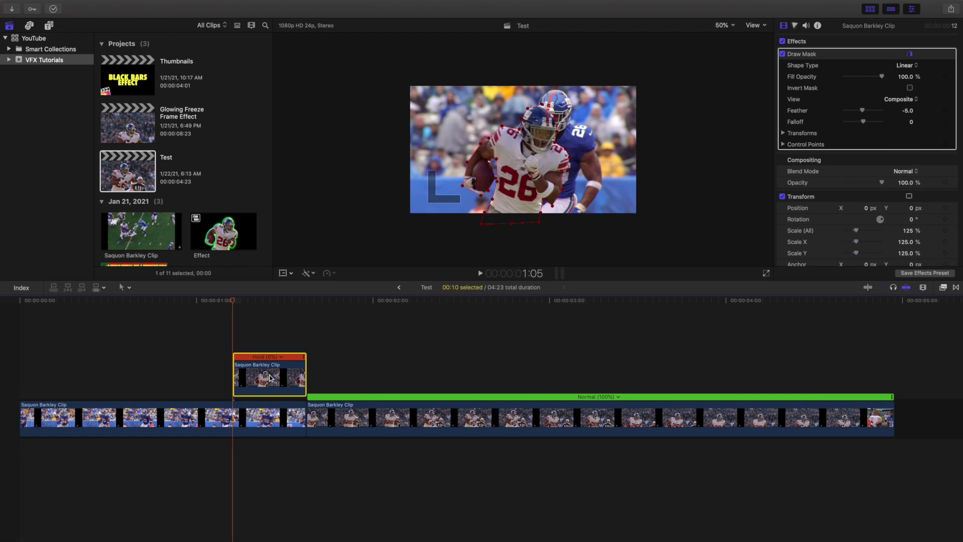
key("super+equal")
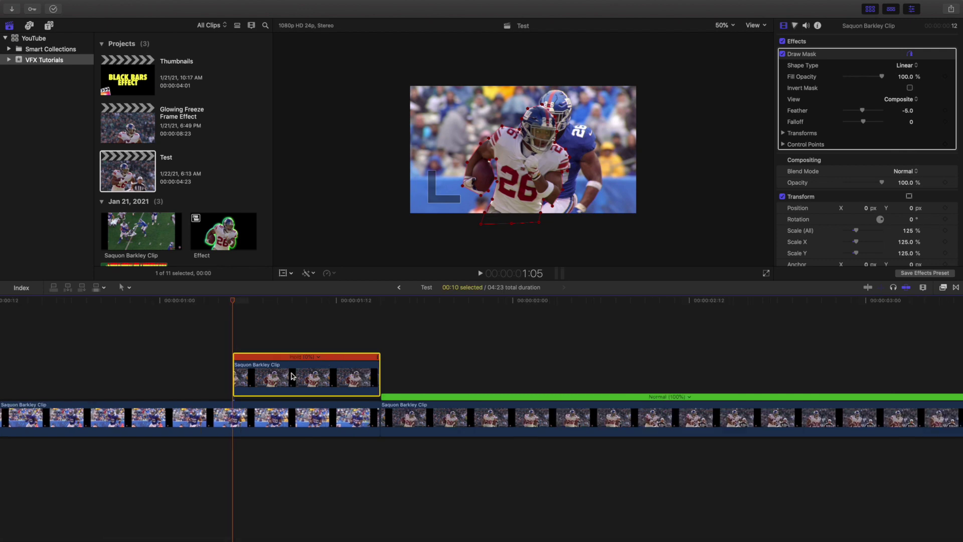
key("super+r")
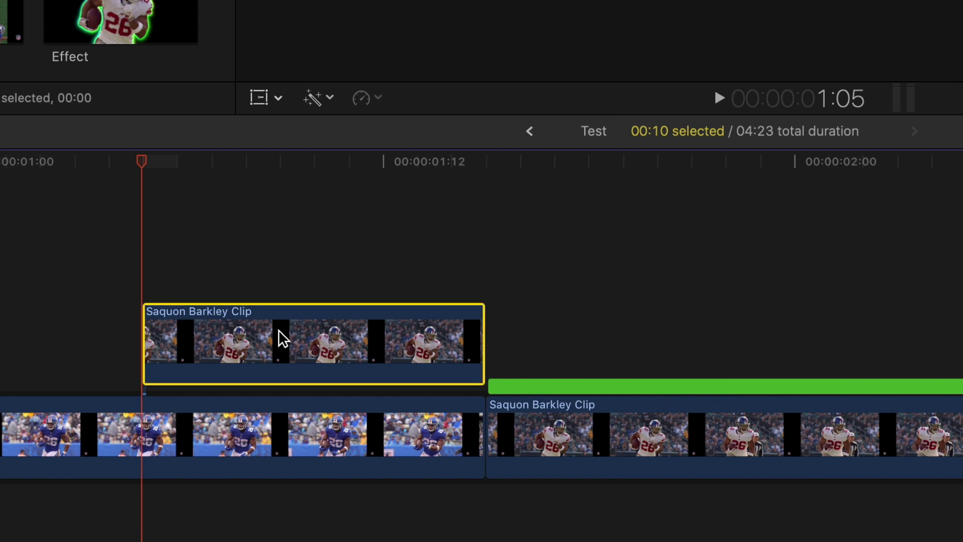
- Stack two duplicates of the masked freeze-frame clip above the original, aligned to its start, and select the top copy
left_click_drag(284, 338, 291, 254)
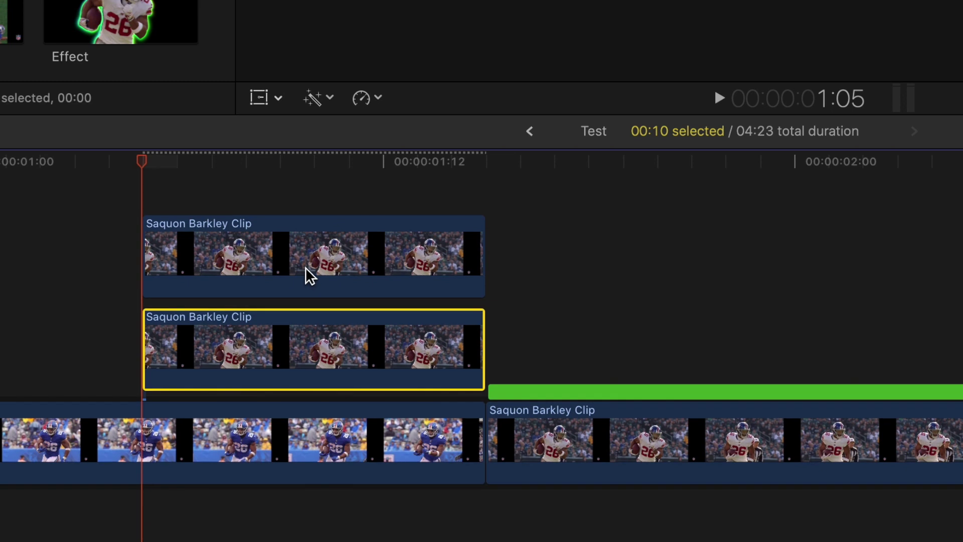
left_click(307, 273)
left_click_drag(305, 256, 311, 180)
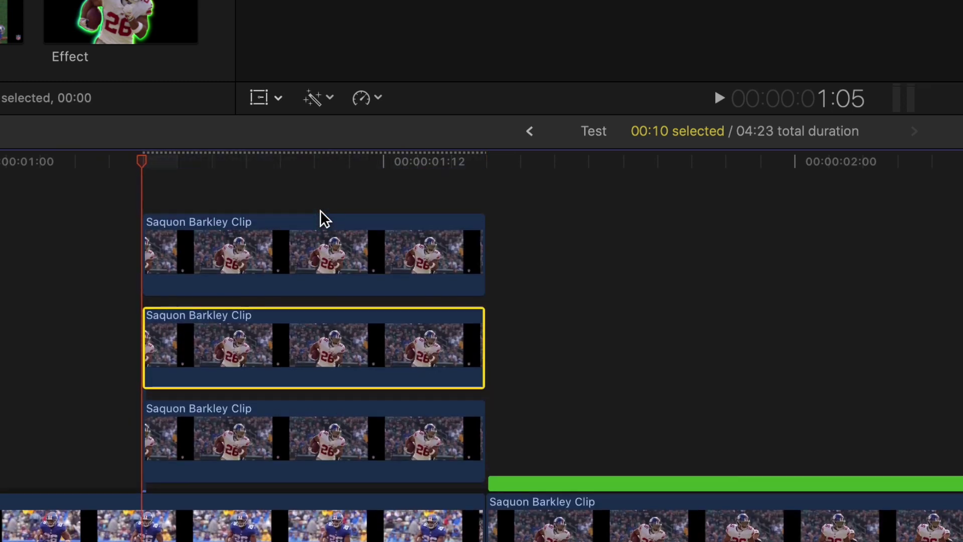
left_click(270, 198)
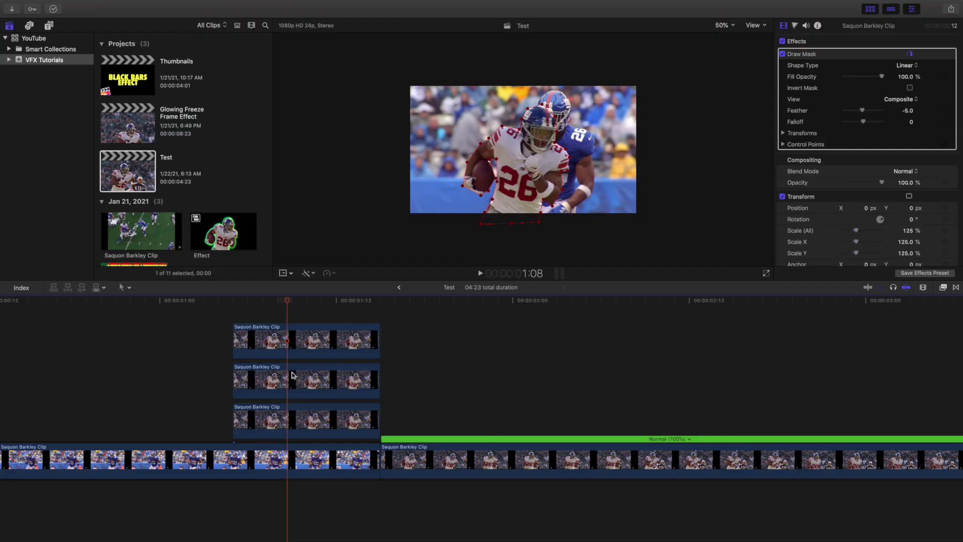
left_click(276, 336)
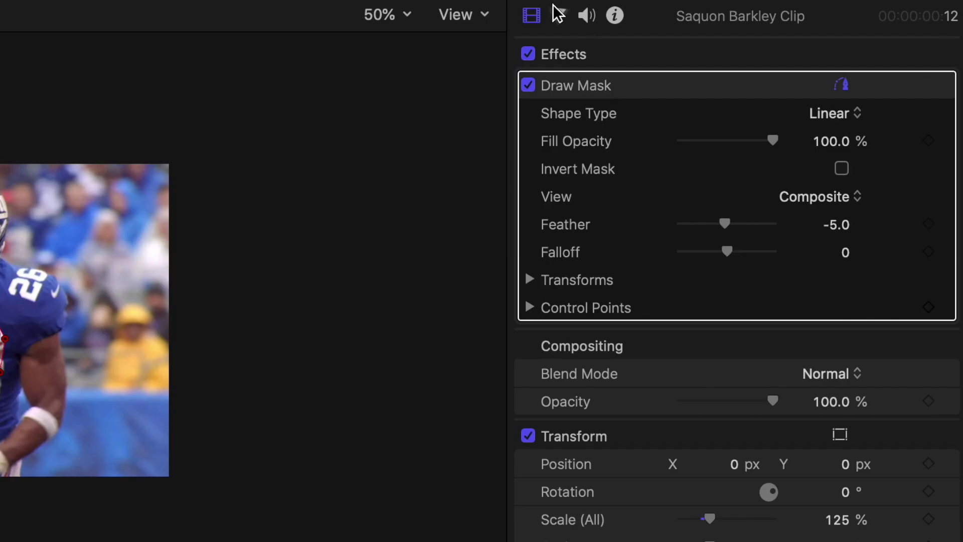
- Add a Color Board correction to the middle freeze-frame copy and raise its master saturation to the maximum
left_click(559, 14)
left_click(606, 53)
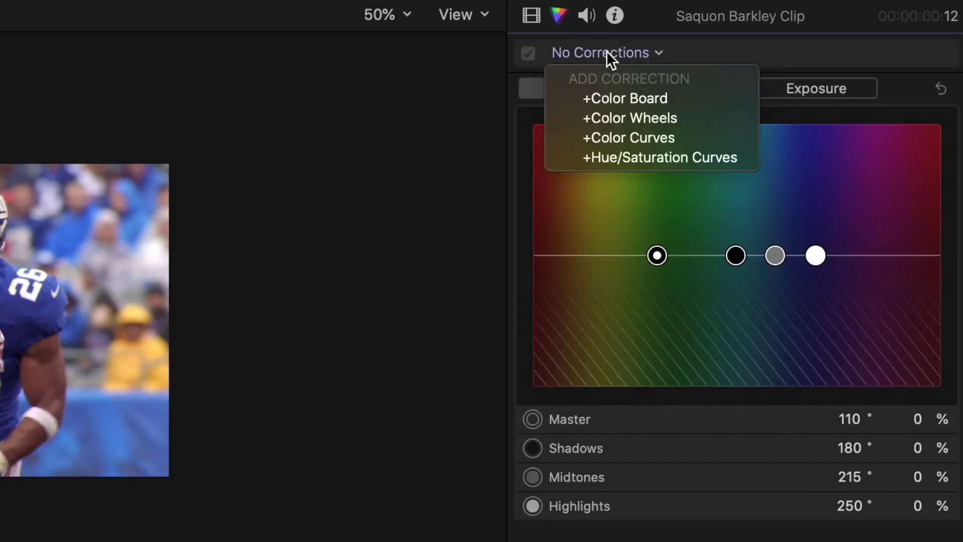
left_click(623, 97)
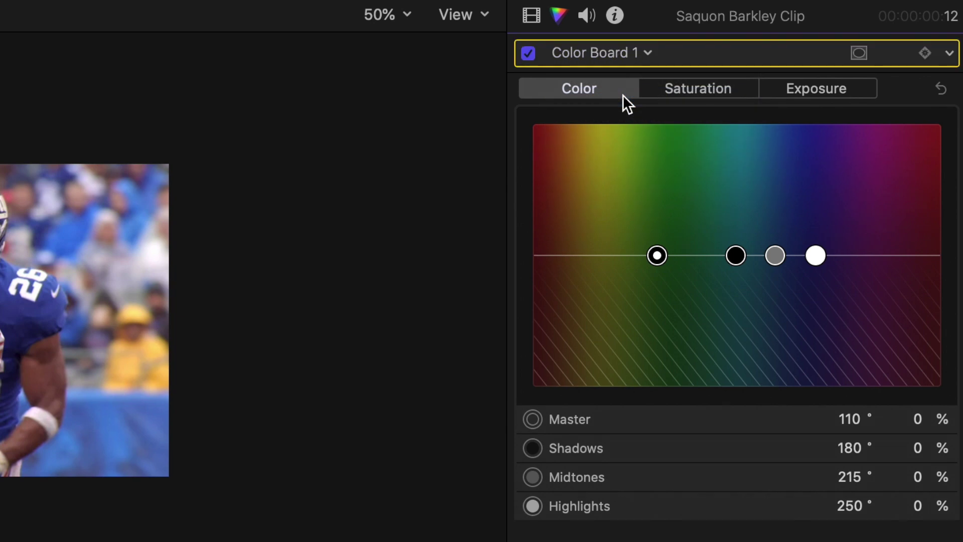
left_click(700, 90)
left_click_drag(549, 256, 550, 128)
- Raise the Color Board's master exposure to the maximum and tint the master color green at 133° and 88%
left_click(782, 91)
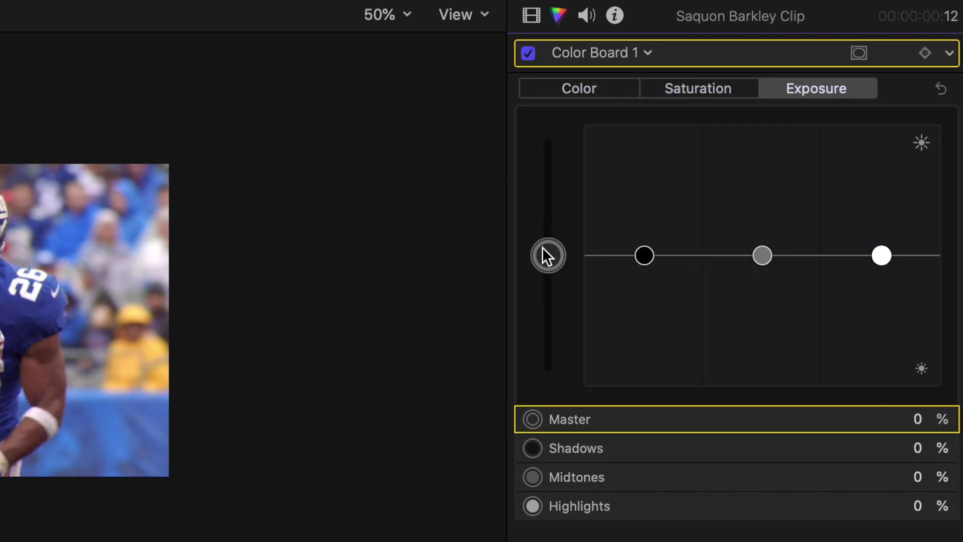
left_click_drag(542, 247, 555, 120)
left_click(569, 90)
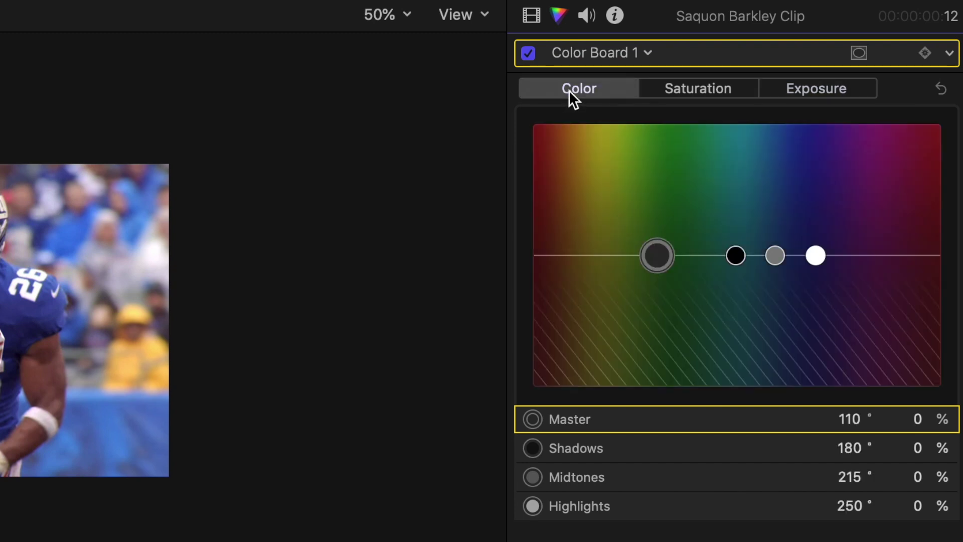
left_click_drag(658, 249, 682, 132)
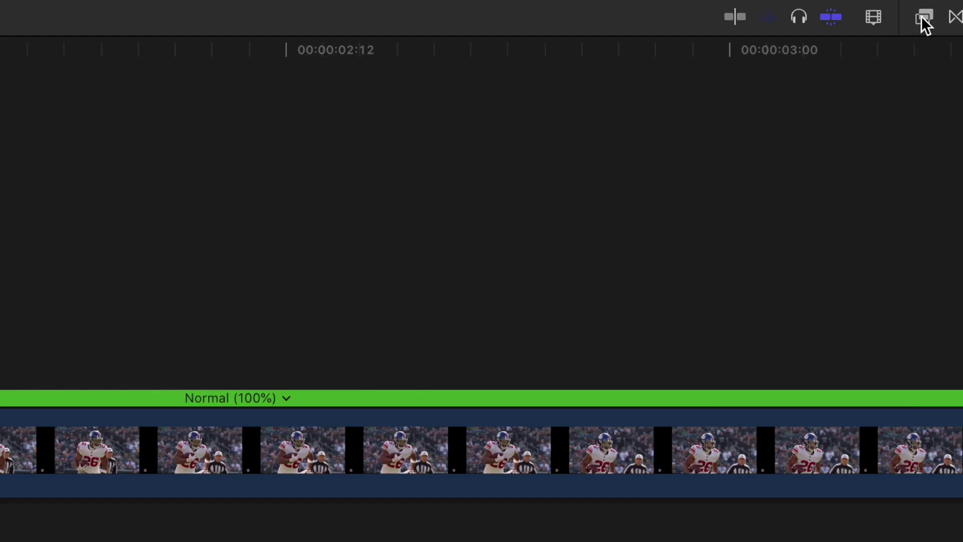
- Apply the Focus blur effect to the middle freeze-frame copy and close the effects browser
left_click(944, 288)
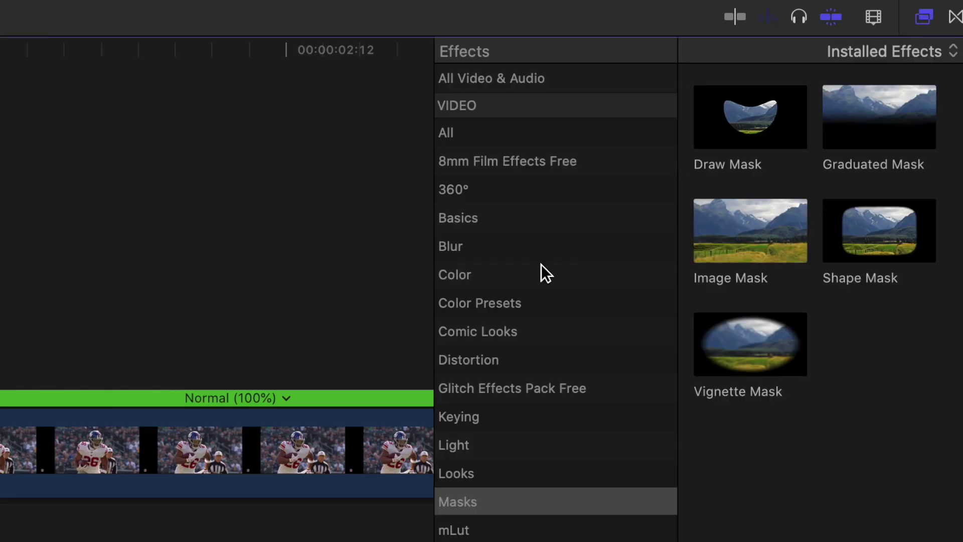
left_click(497, 246)
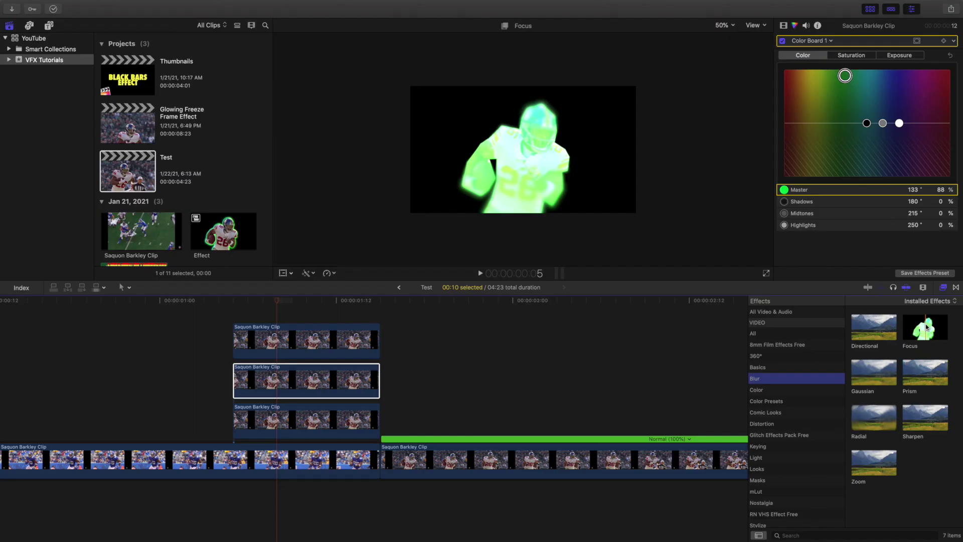
left_click_drag(882, 113, 708, 141)
left_click_drag(858, 337, 345, 378)
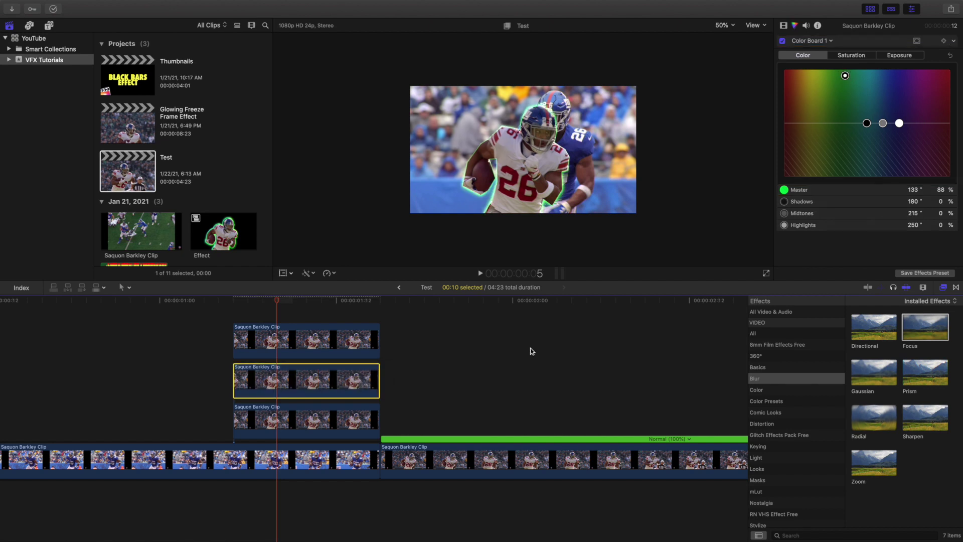
left_click(942, 287)
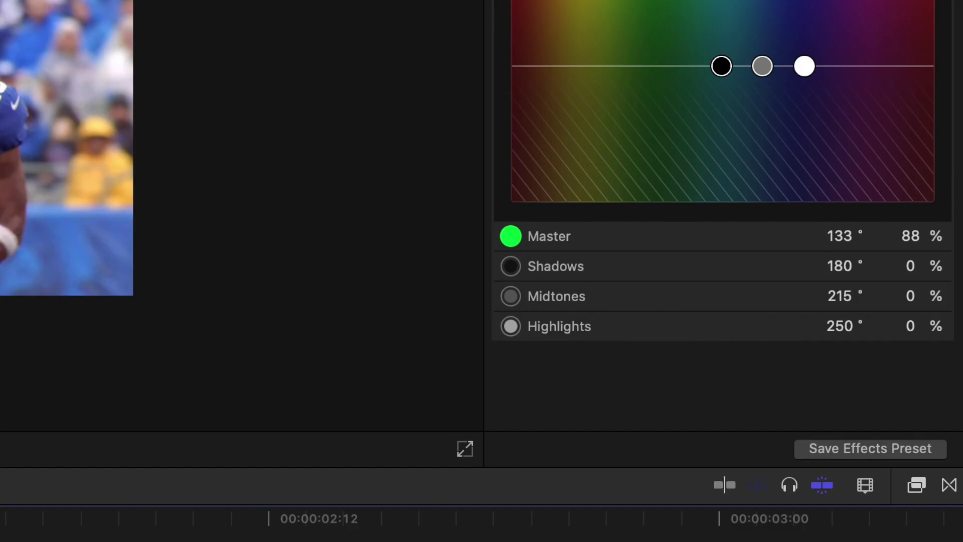
- Set the Focus effect's Softness to 1000 on the middle freeze-frame copy
key("super+6")
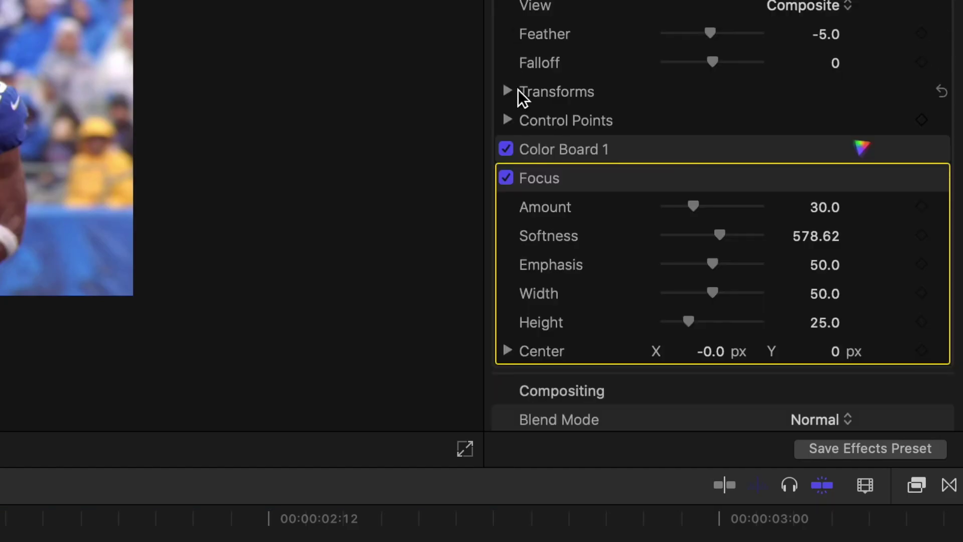
left_click_drag(720, 235, 781, 240)
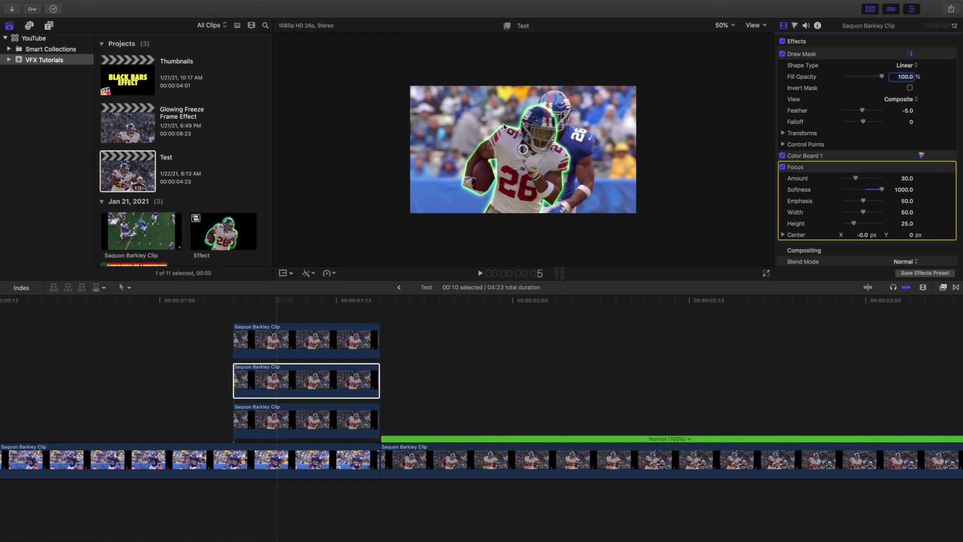
left_click(283, 380)
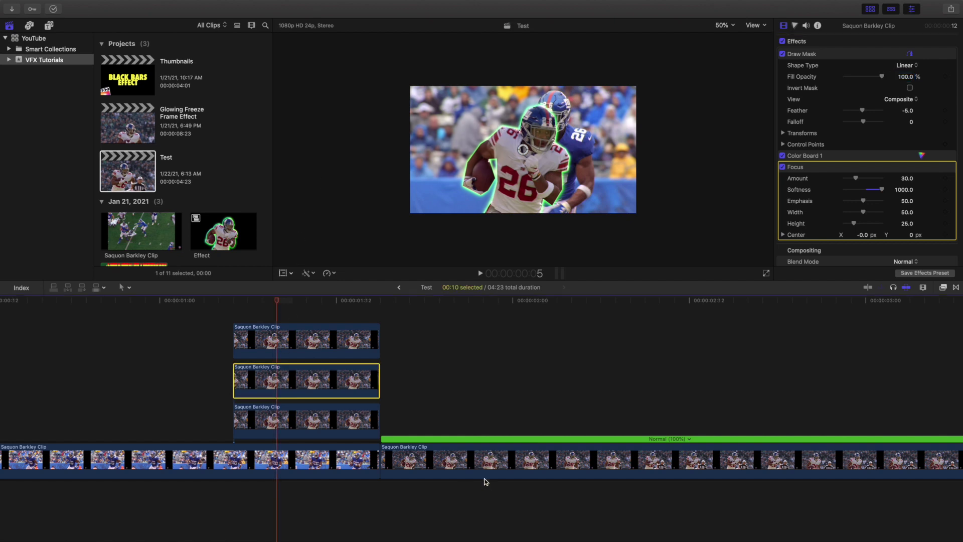
left_click(472, 455)
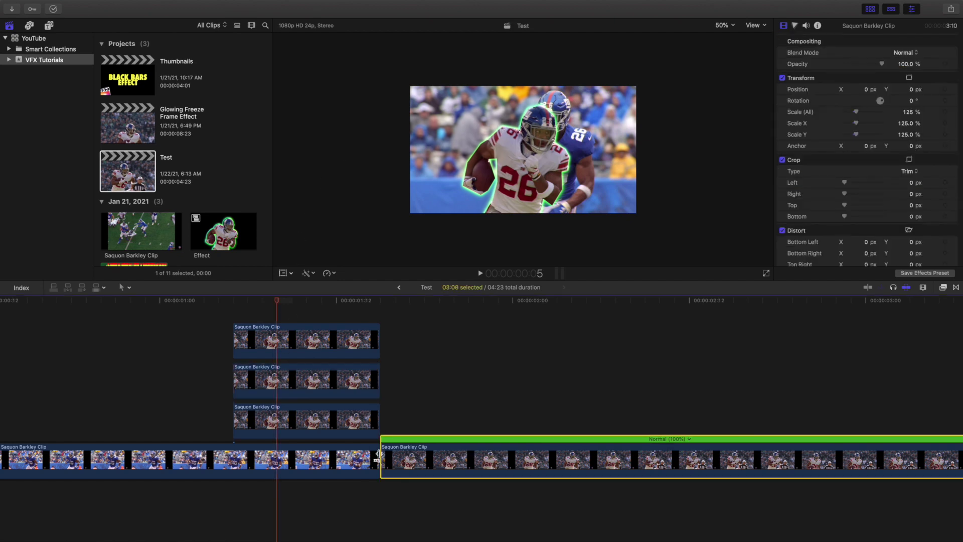
left_click(350, 463)
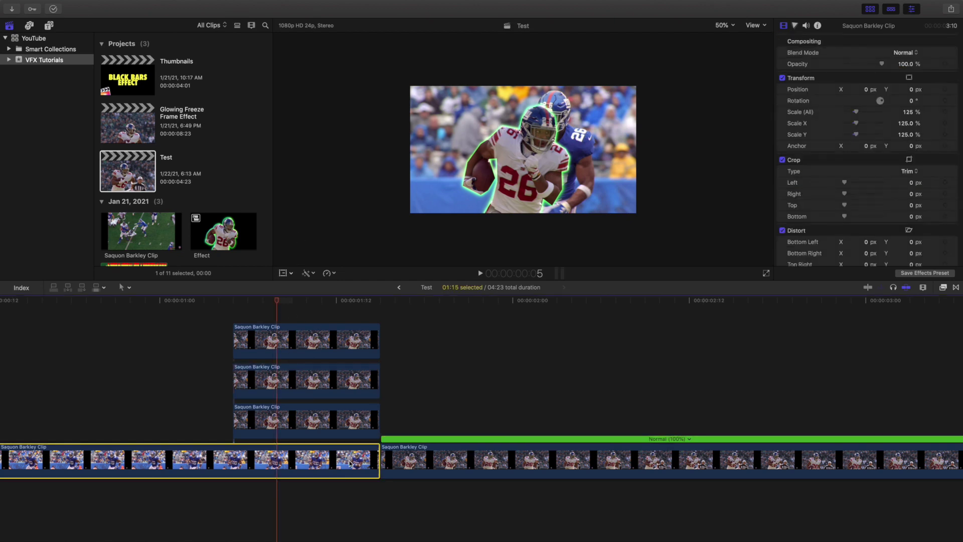
left_click(293, 417)
left_click(293, 382)
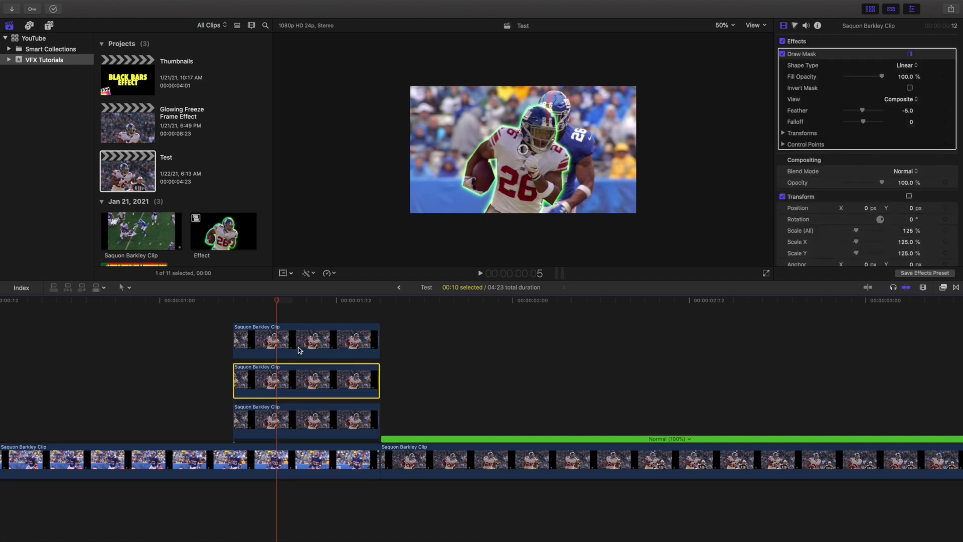
left_click(299, 348)
left_click(294, 375)
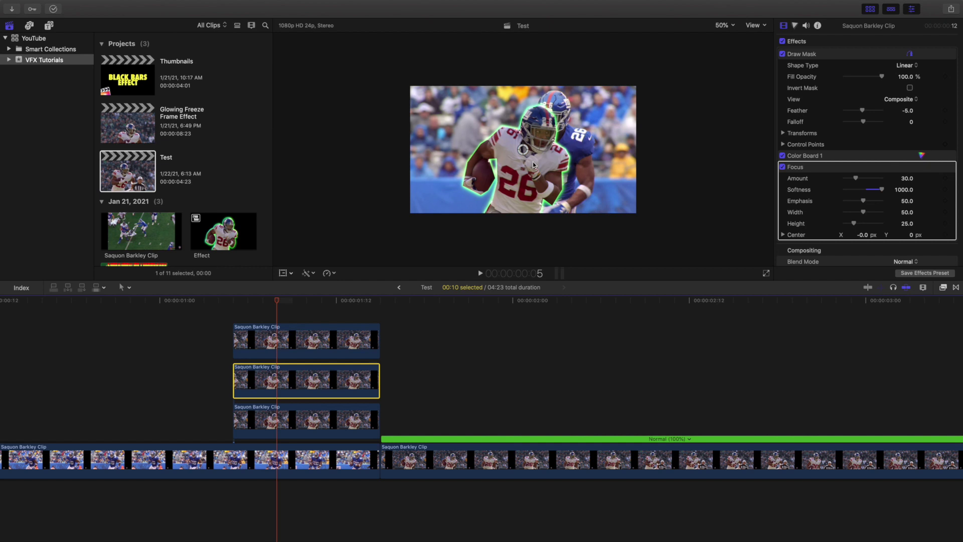
- Combine the three stacked freeze-frame clips into a compound clip named Test
left_click(263, 317)
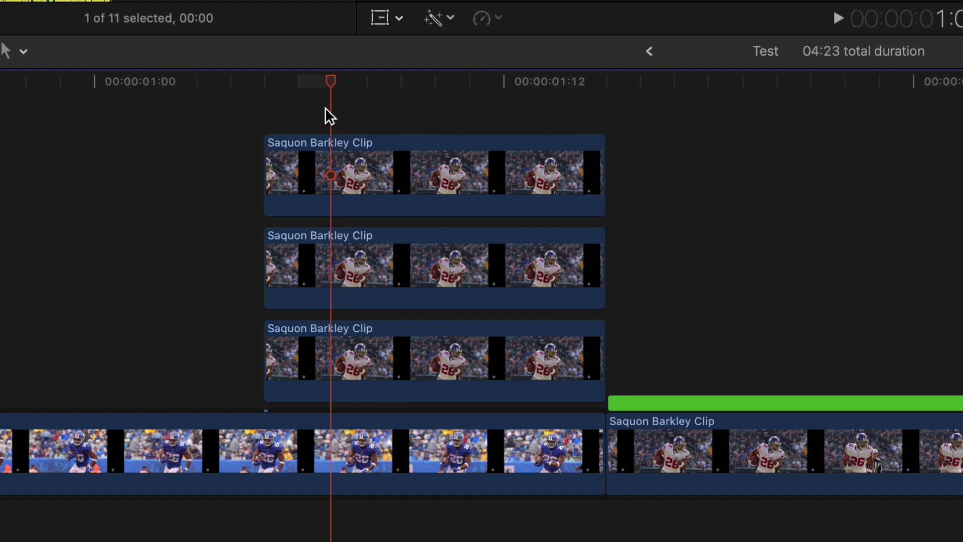
left_click_drag(333, 107, 411, 335)
right_click(400, 157)
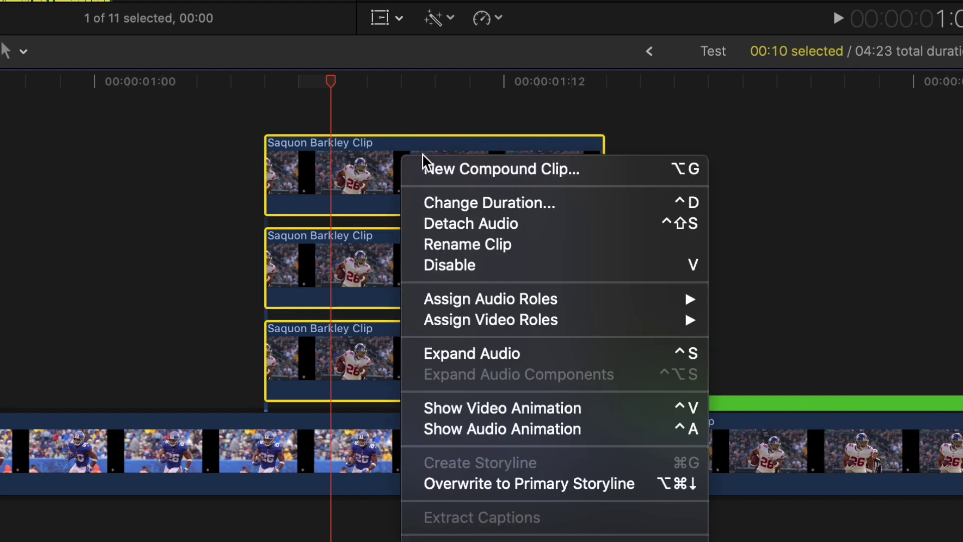
left_click(423, 161)
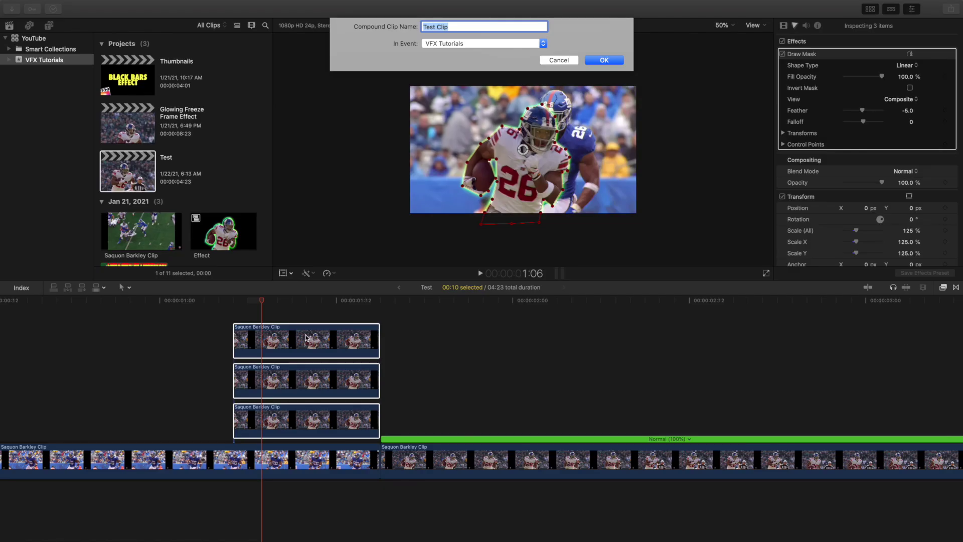
type("Test")
key("Return")
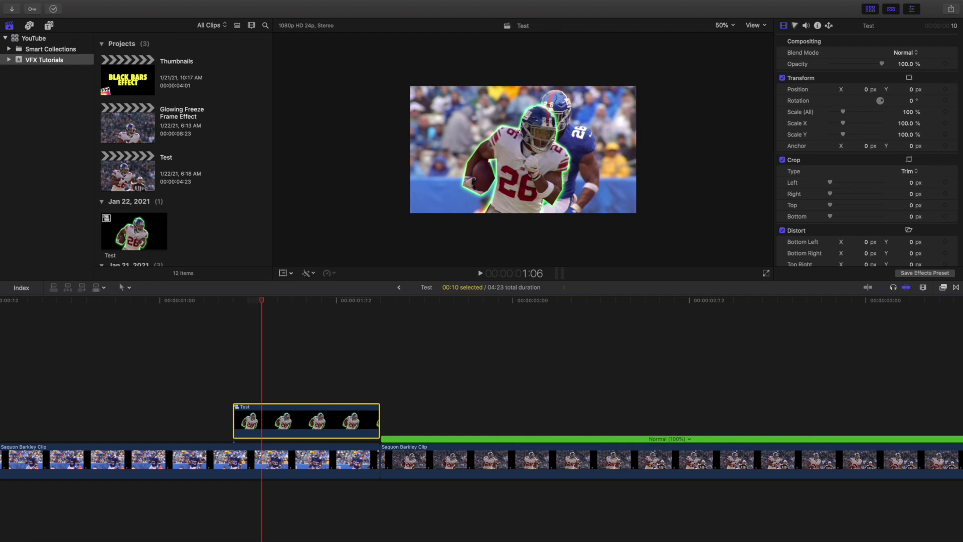
- Stack two duplicates of the Test compound clip above the original, aligned to its start
left_click(237, 392)
left_click(259, 413)
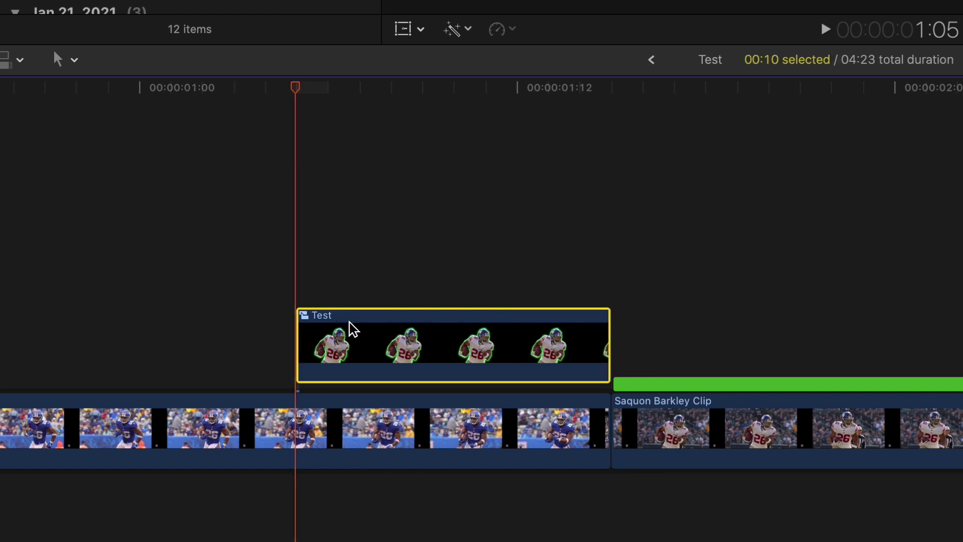
left_click(418, 299)
left_click(416, 330)
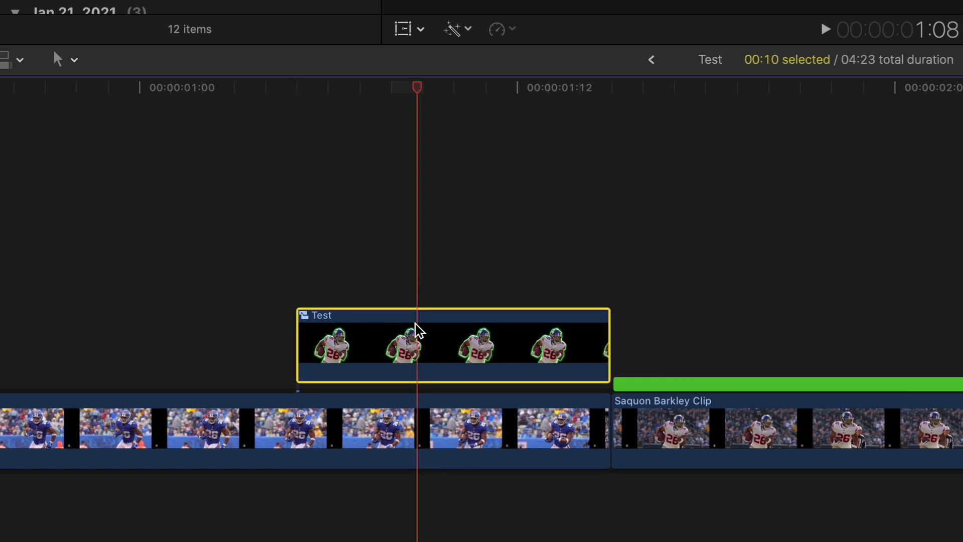
left_click_drag(415, 329, 419, 254, "alt")
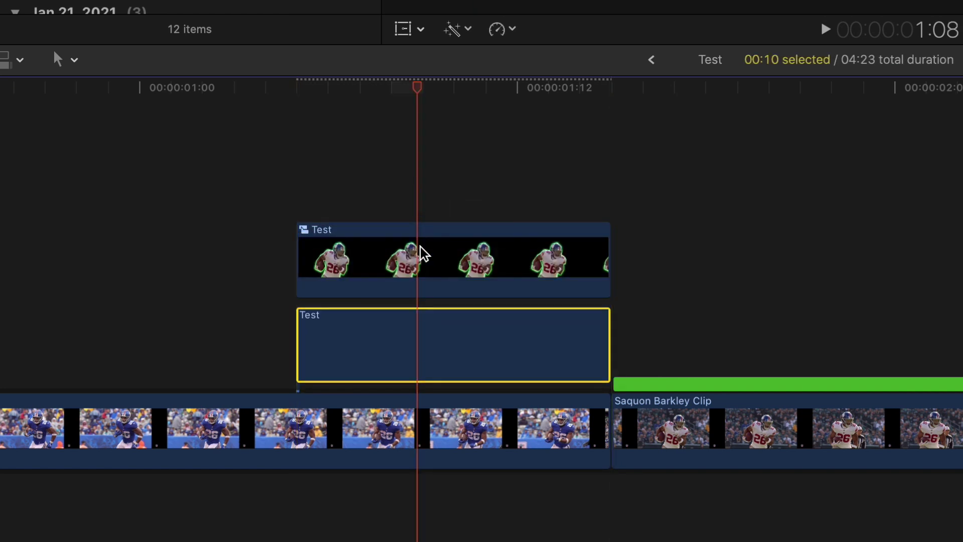
left_click(423, 255)
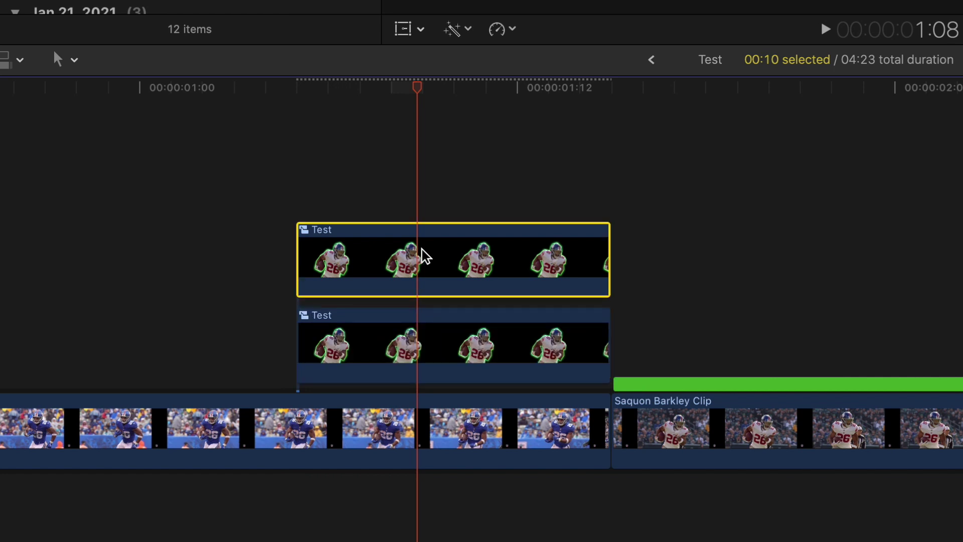
left_click_drag(426, 256, 426, 172, "alt")
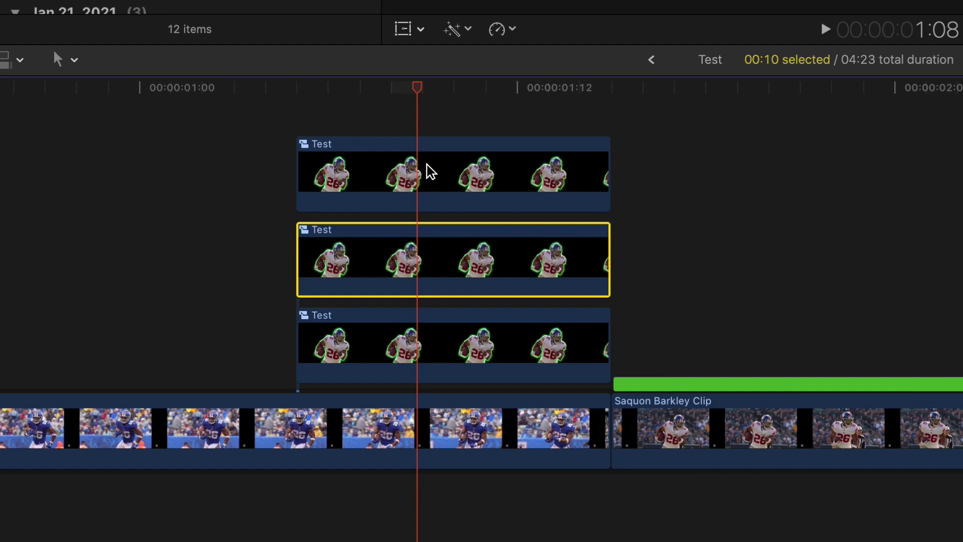
left_click(358, 127)
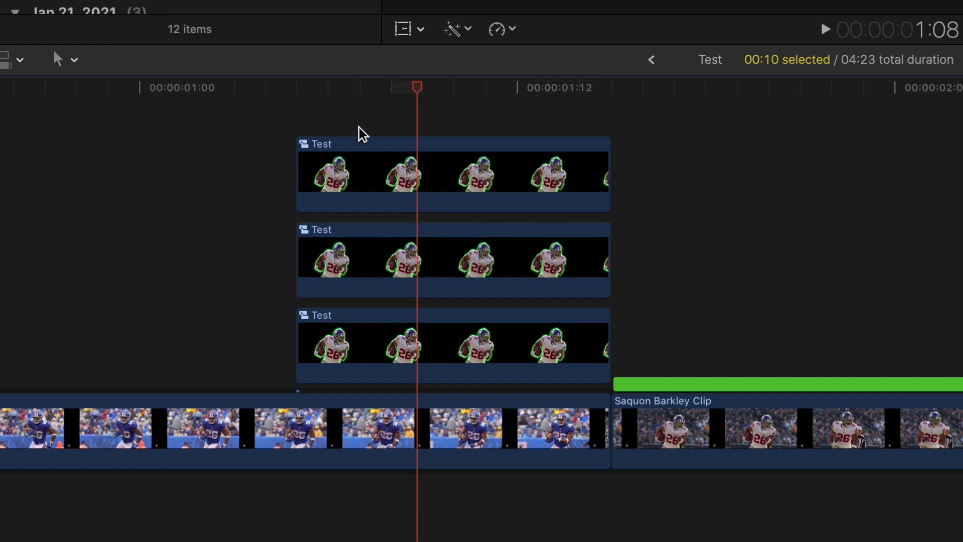
- Trim the starts of the duplicated Test clips so the top one lasts 4 frames and the middle one 7 frames
key("super+equal")
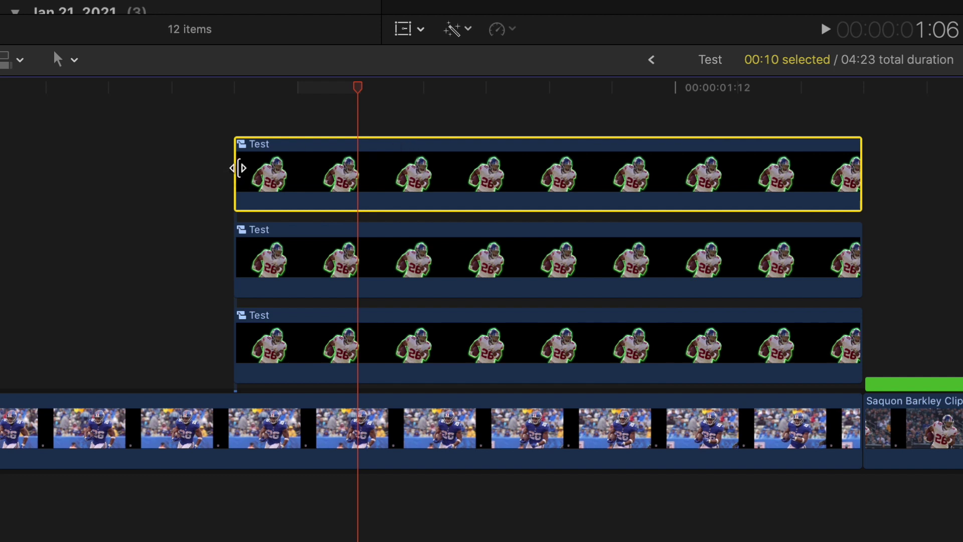
left_click_drag(238, 168, 610, 182)
left_click(649, 182)
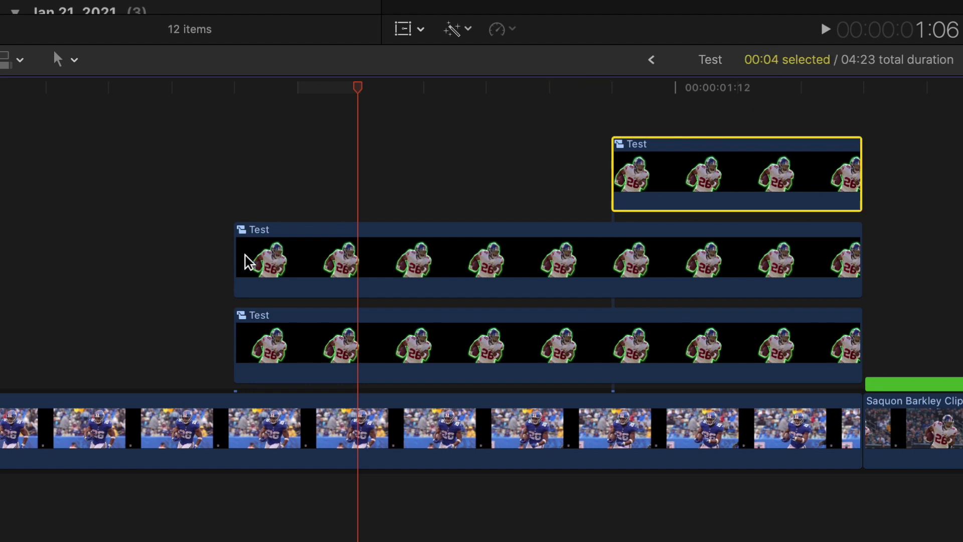
left_click(274, 257)
left_click_drag(240, 257, 430, 263)
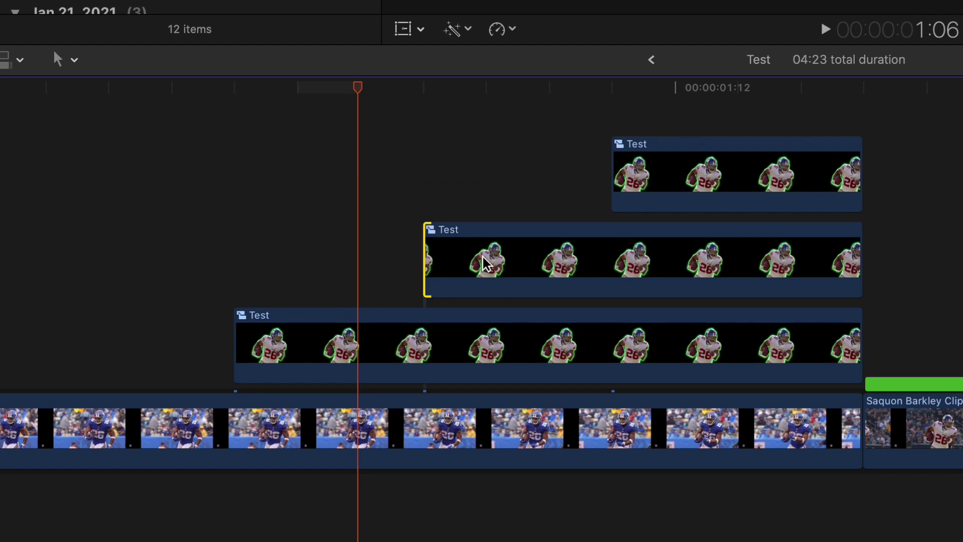
left_click(484, 264)
left_click(300, 335)
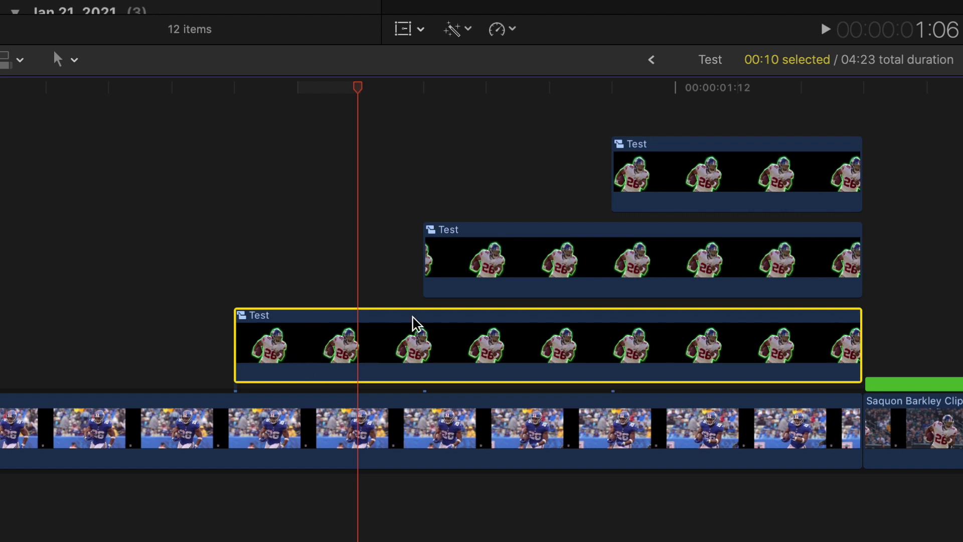
left_click(533, 261)
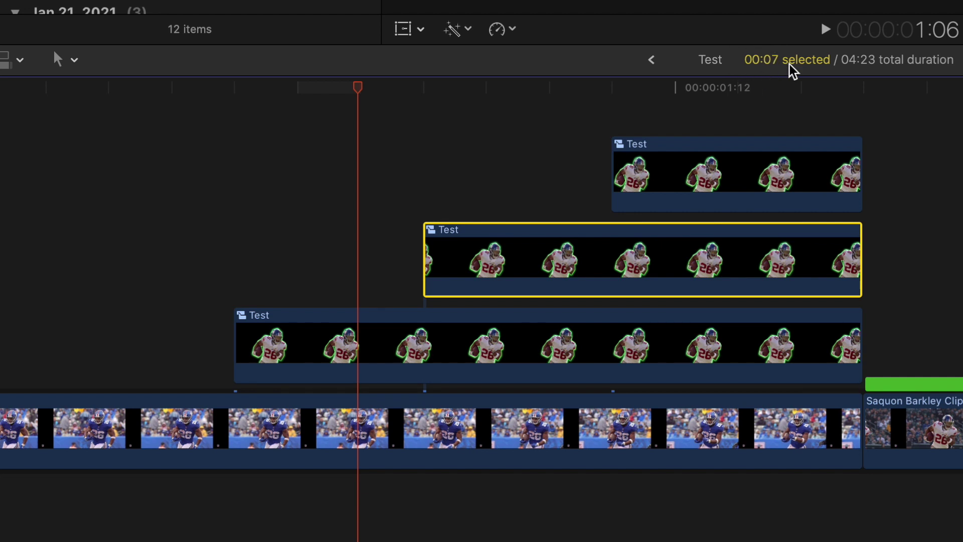
left_click(709, 154)
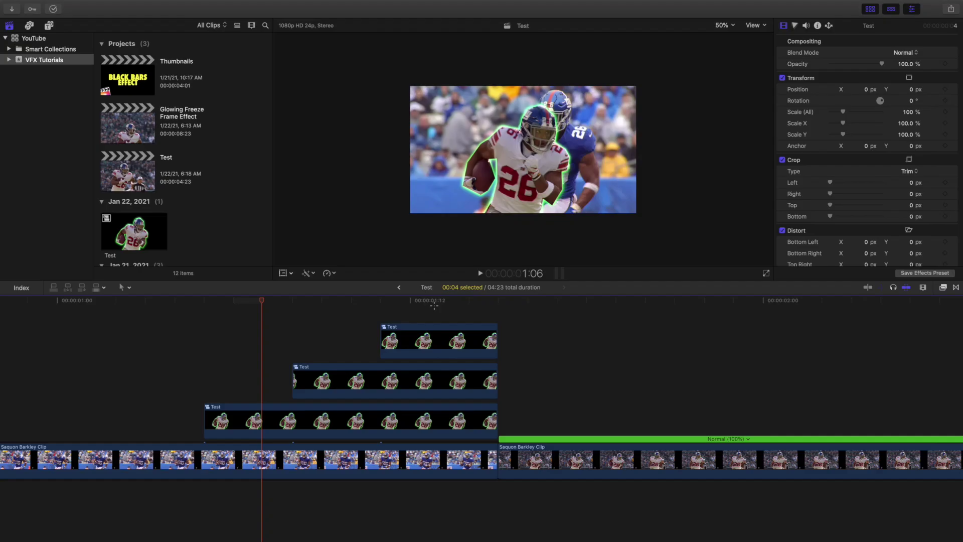
- Set the middle Test clip's horizontal position to -200 px
left_click(713, 115)
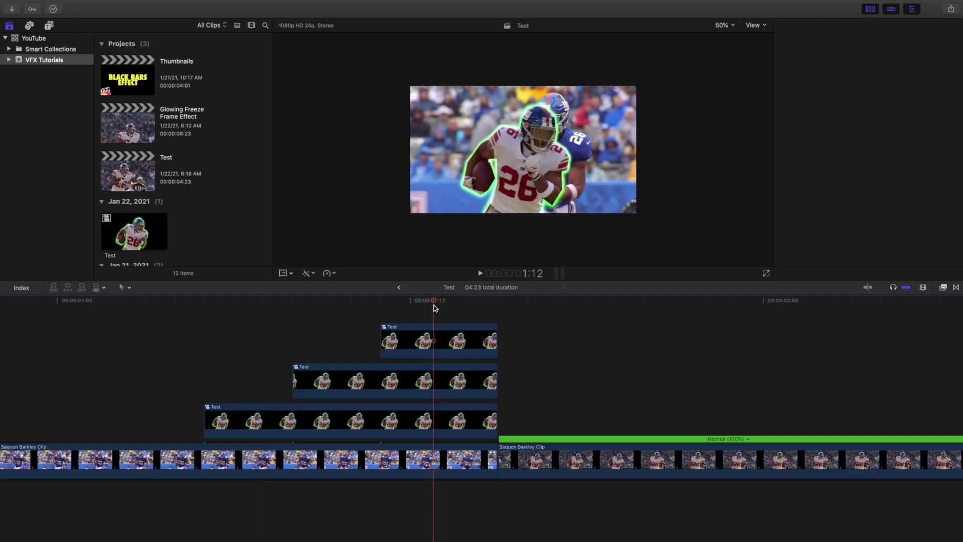
left_click(438, 374)
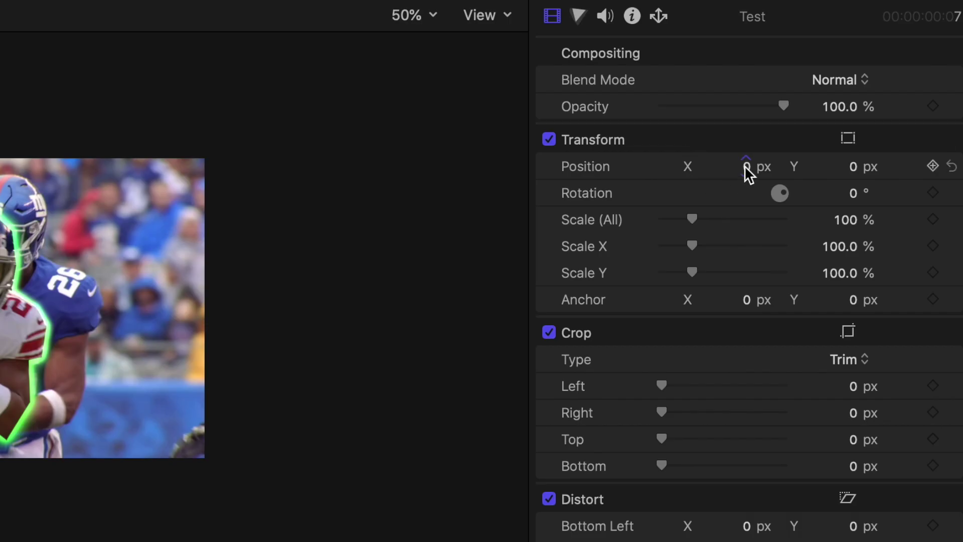
left_click(866, 92)
left_click(747, 168)
type("-2")
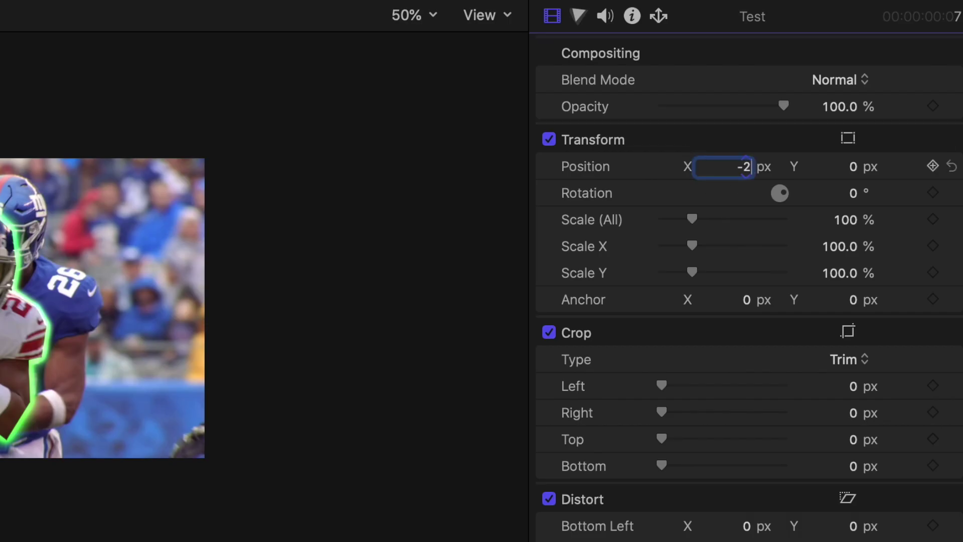
type("00")
key("Return")
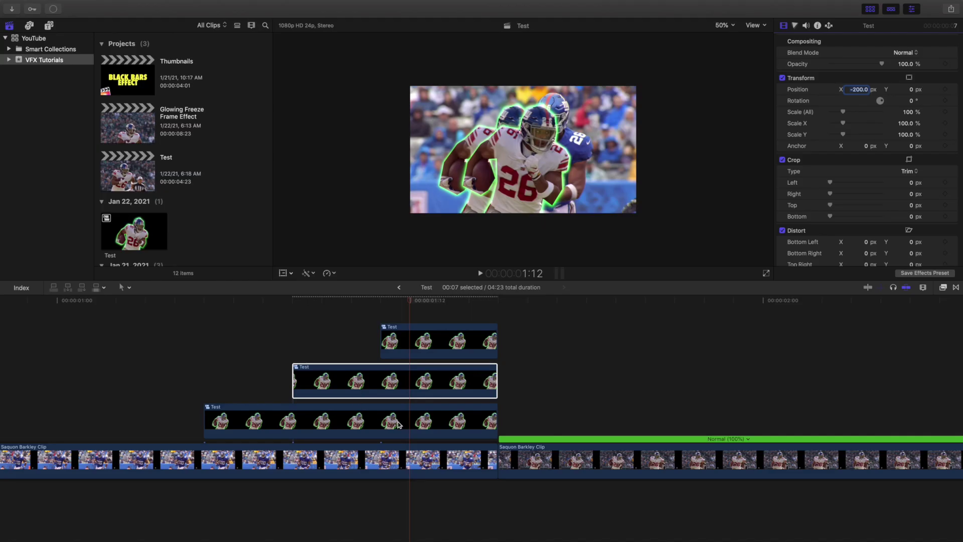
- Offset the lowest Test compound clip horizontally by setting its Position X to -400 px
left_click(398, 425)
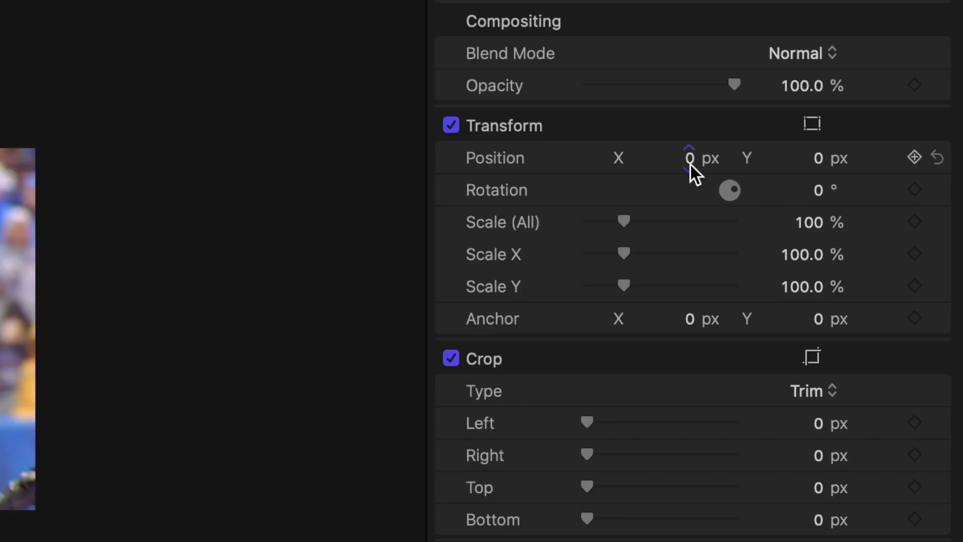
left_click(866, 91)
type("-400")
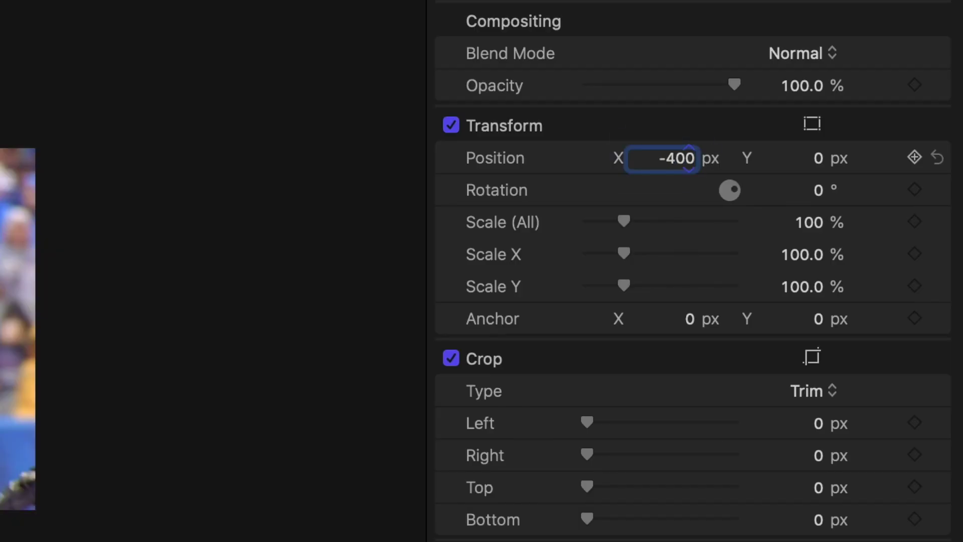
key("Return")
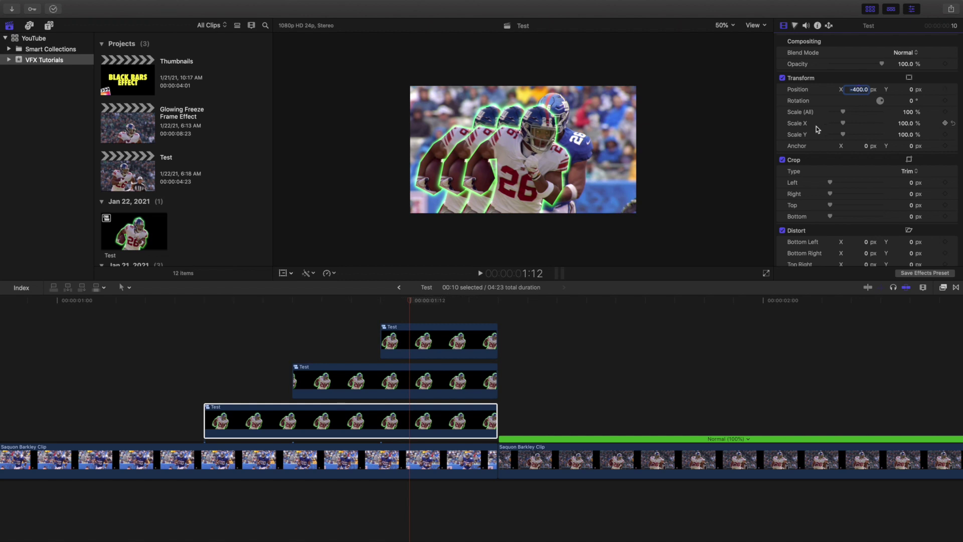
- Play the Test project repeatedly from its start at Fit viewer size to review the staggered glowing freeze frames
left_click(728, 26)
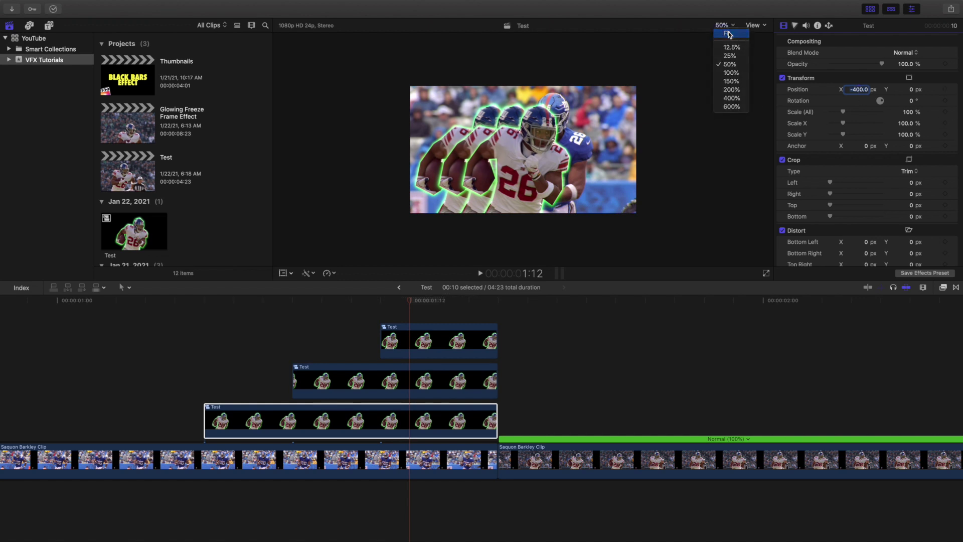
left_click(730, 33)
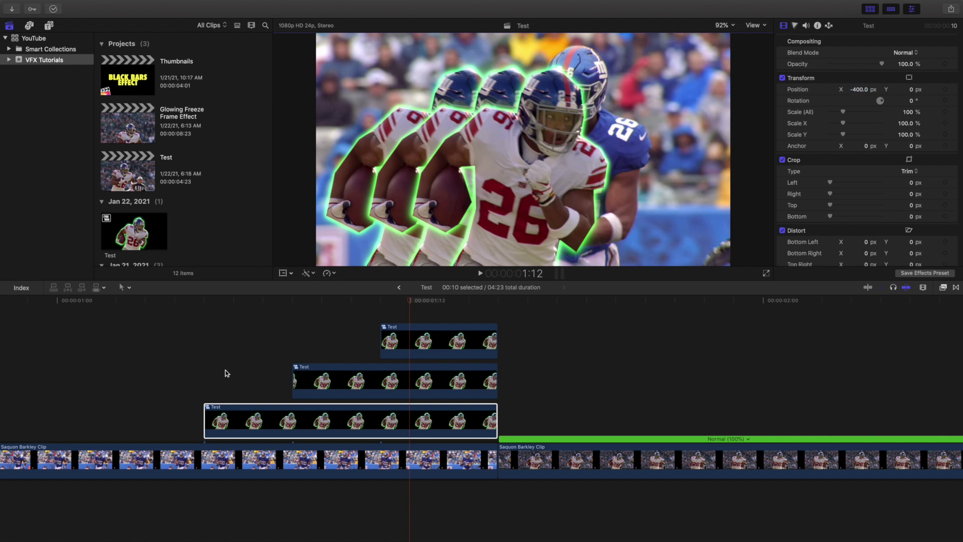
scroll(225, 369, "left", 3)
scroll(225, 369, "left", 10)
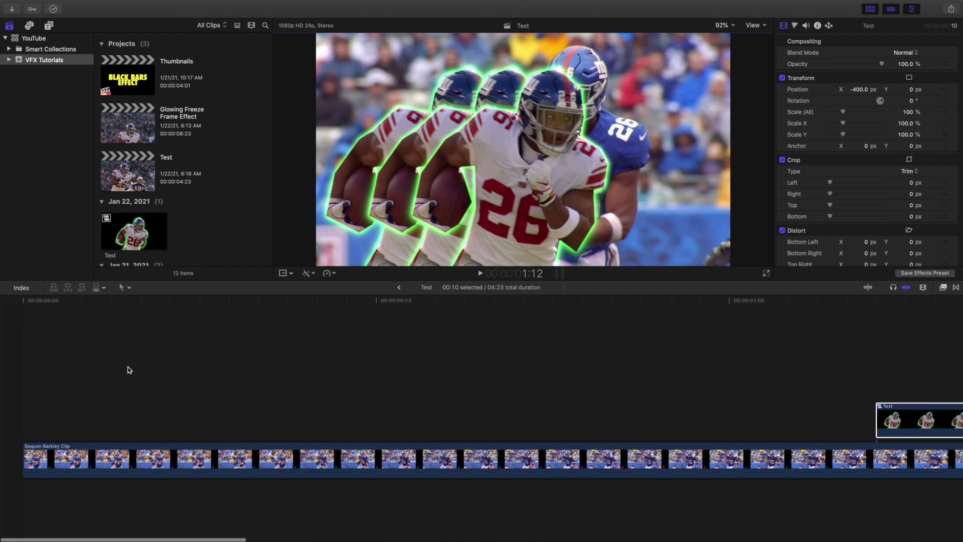
left_click(13, 370)
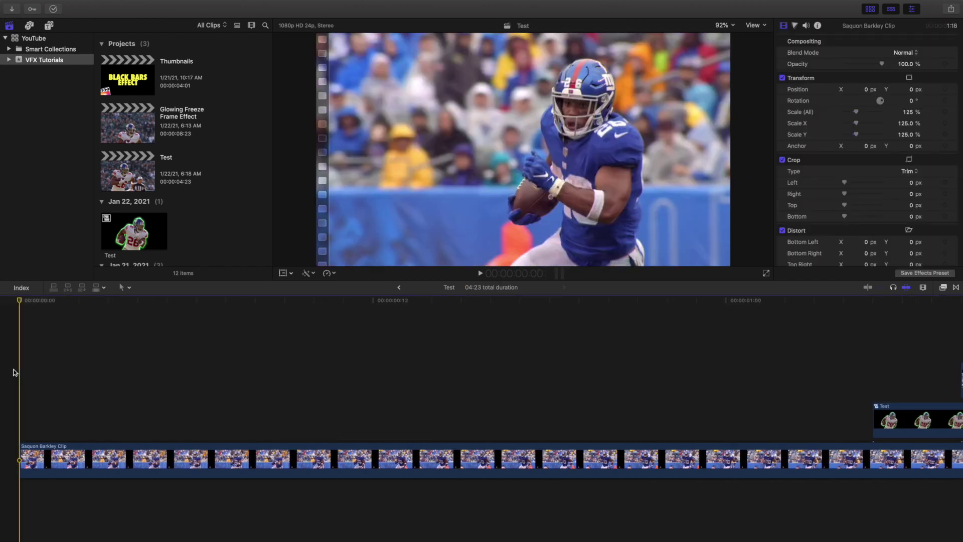
key("shift+z")
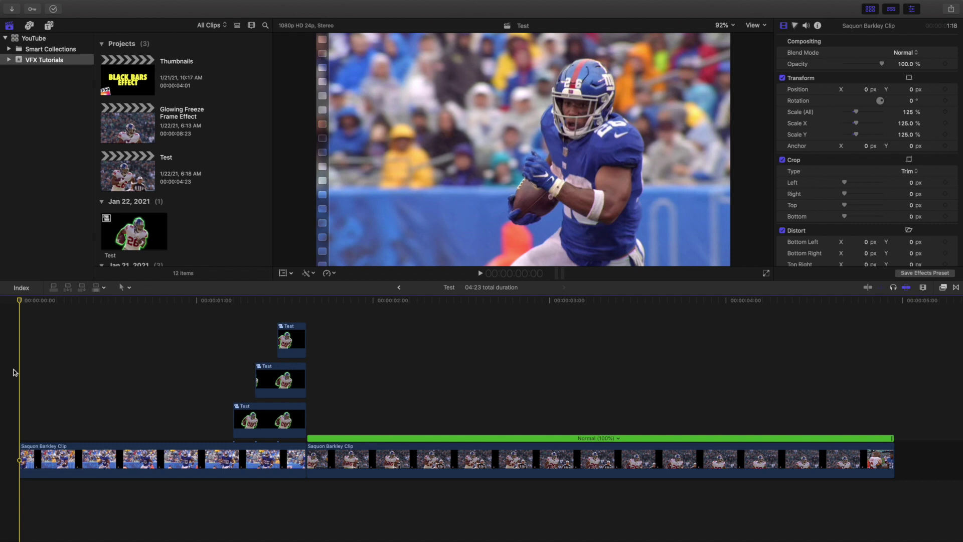
key("space")
key("space")
key("Home")
key("space")
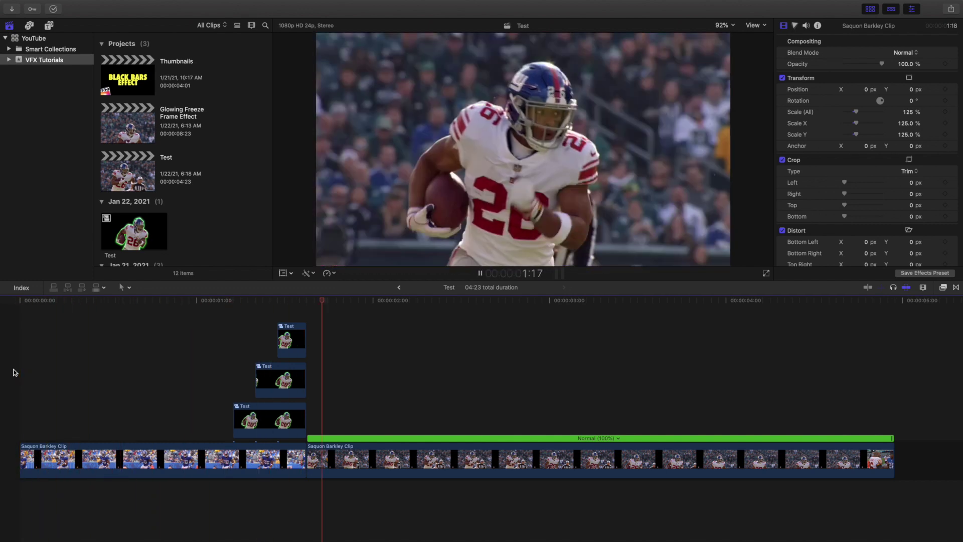
key("Home")
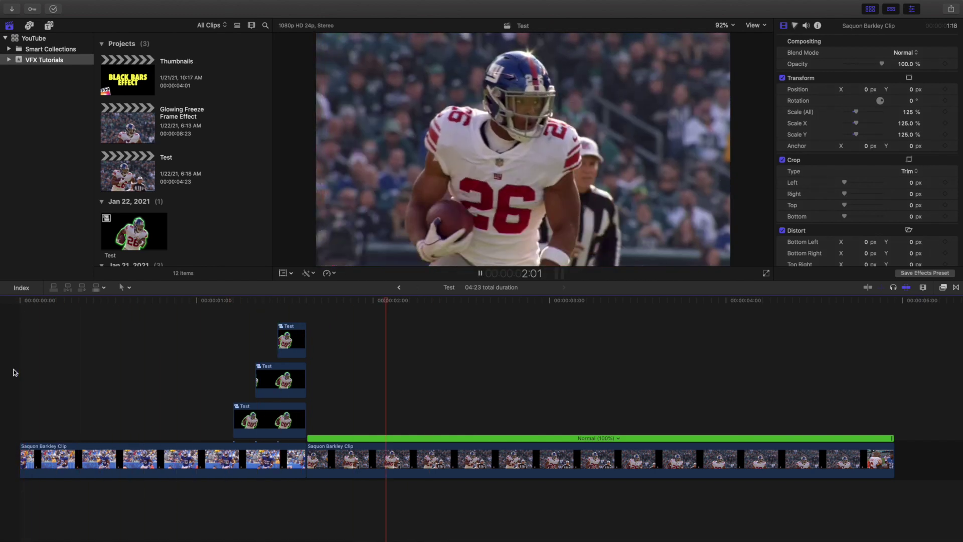
key("Home")
key("space")
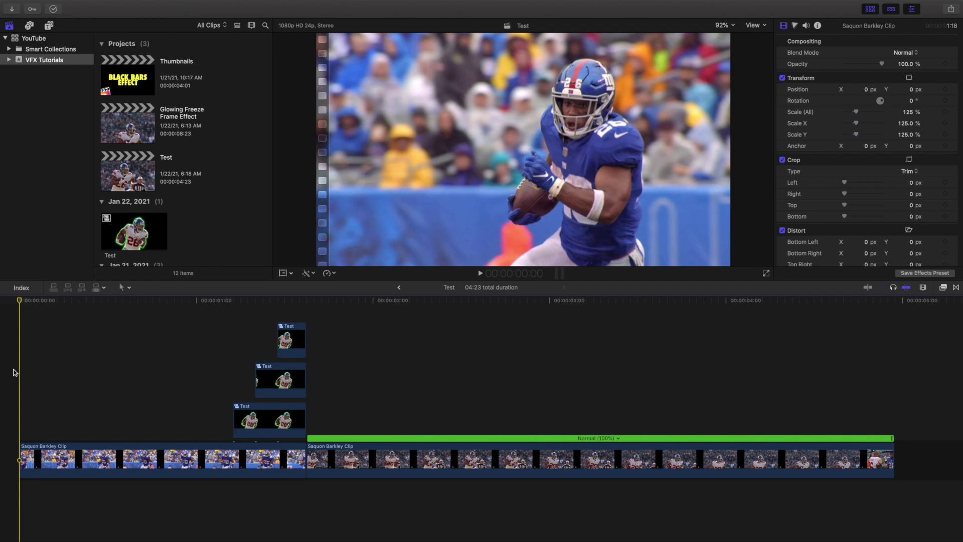
key("space")
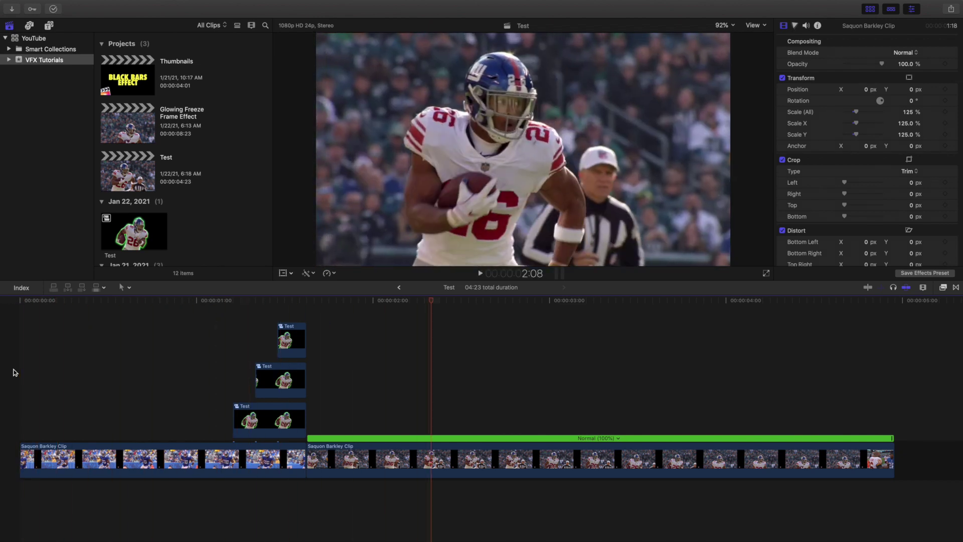
key("Home")
key("space")
key("space")
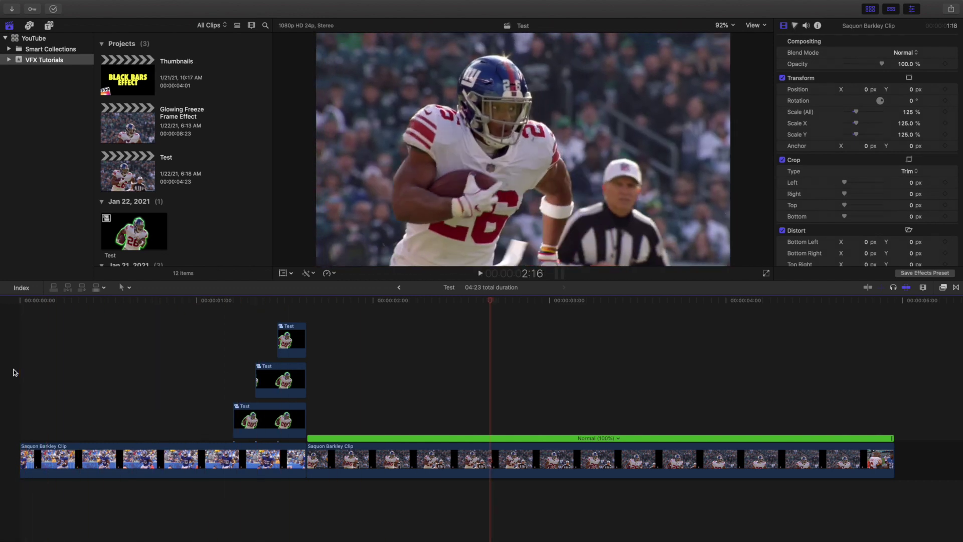
key("Home")
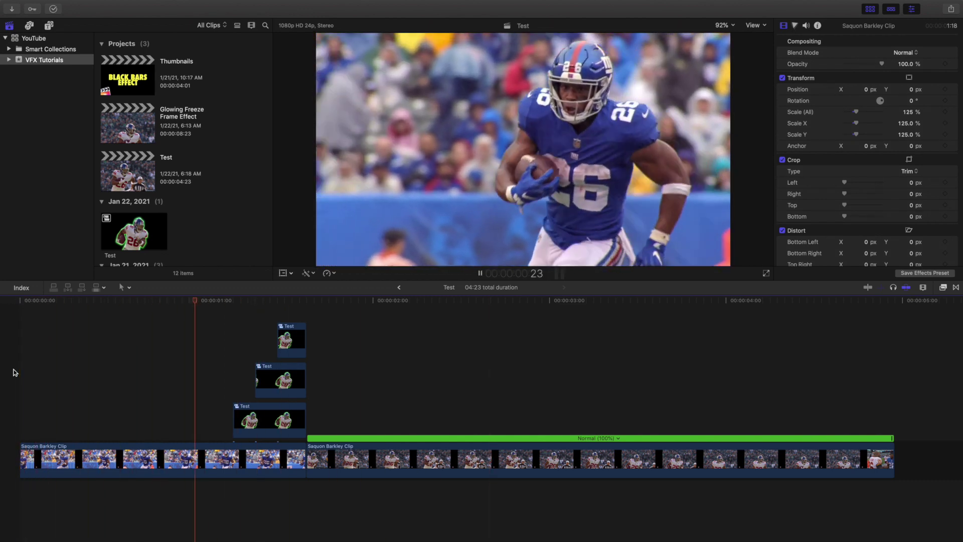
key("space")
key("Home")
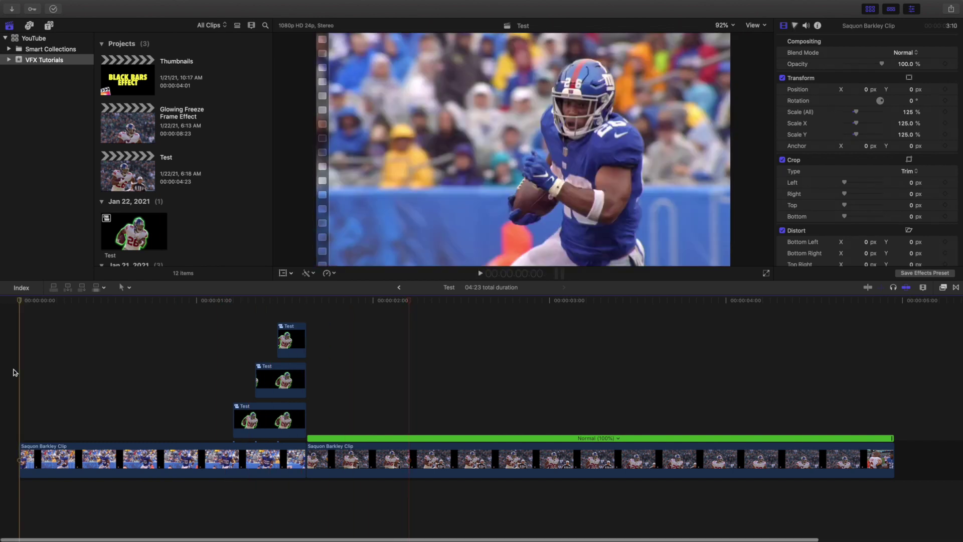
key("space")
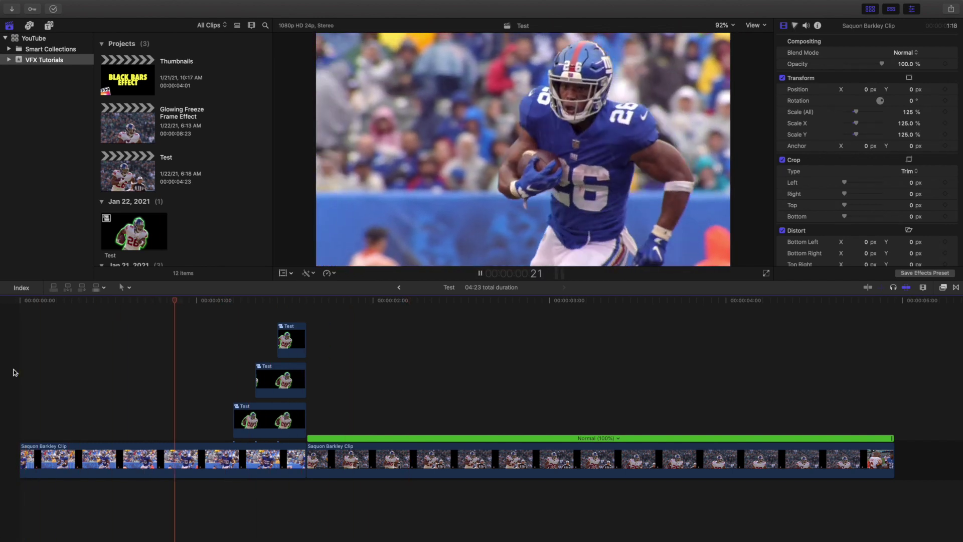
key("space")
key("Home")
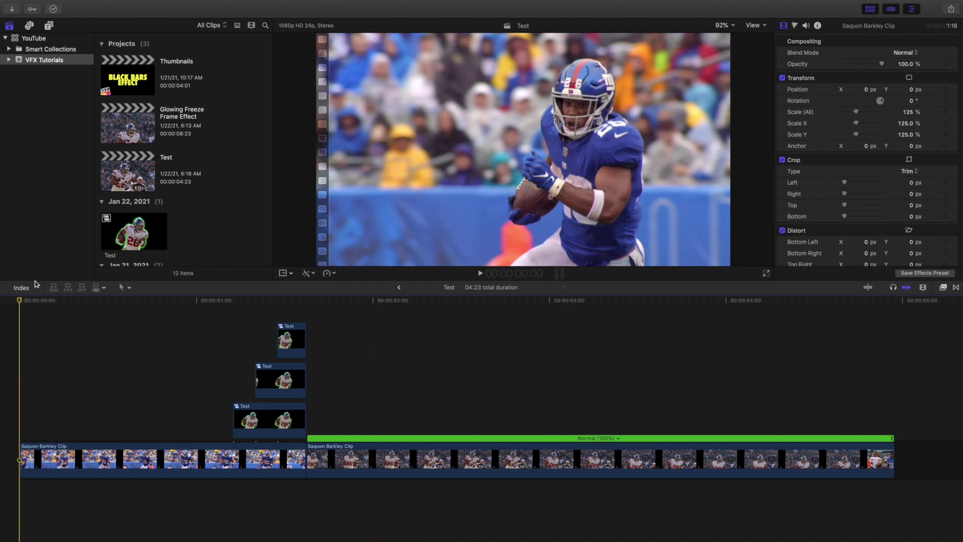
- Open the Glowing Freeze Frame Effect project and play it from the start, examining the frame with all three glowing copies
double_click(133, 127)
scroll(112, 370, "up", 3)
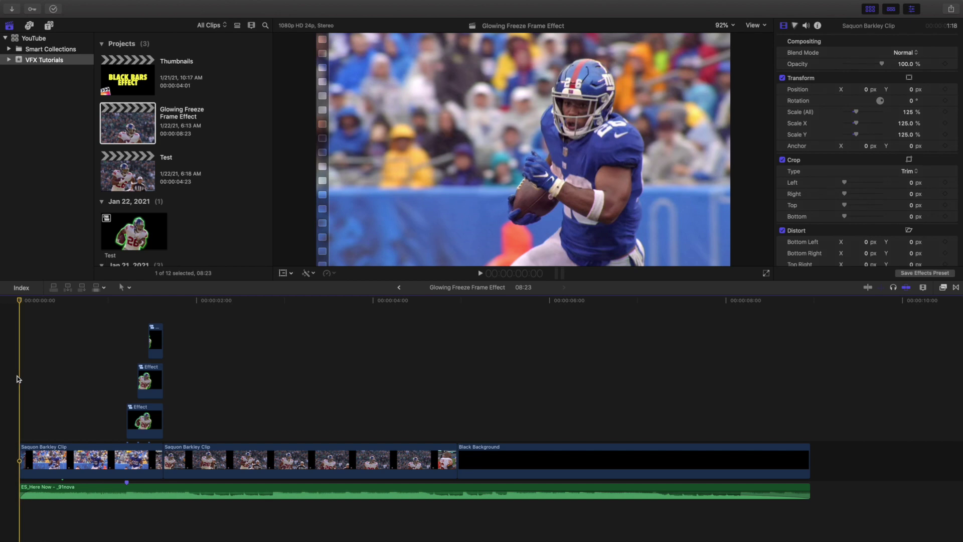
key("space")
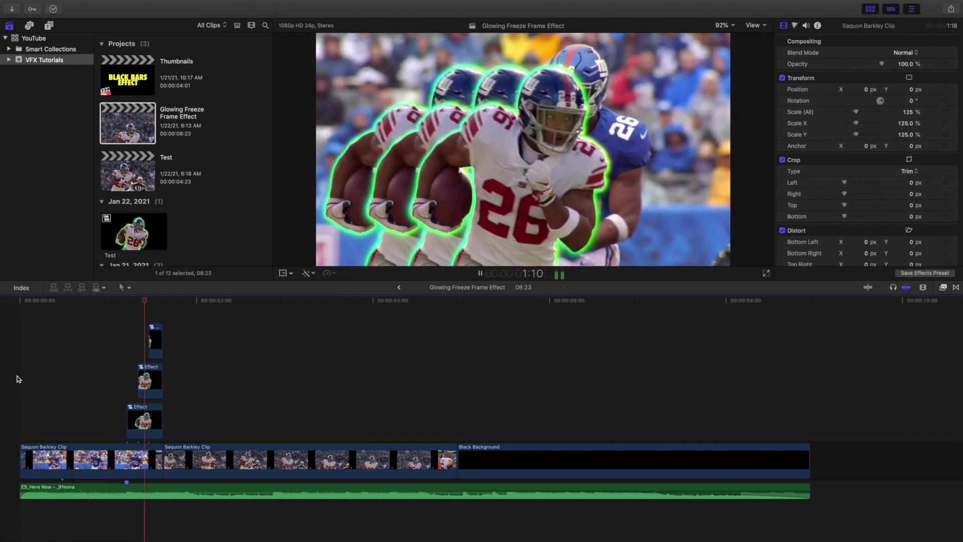
key("Home")
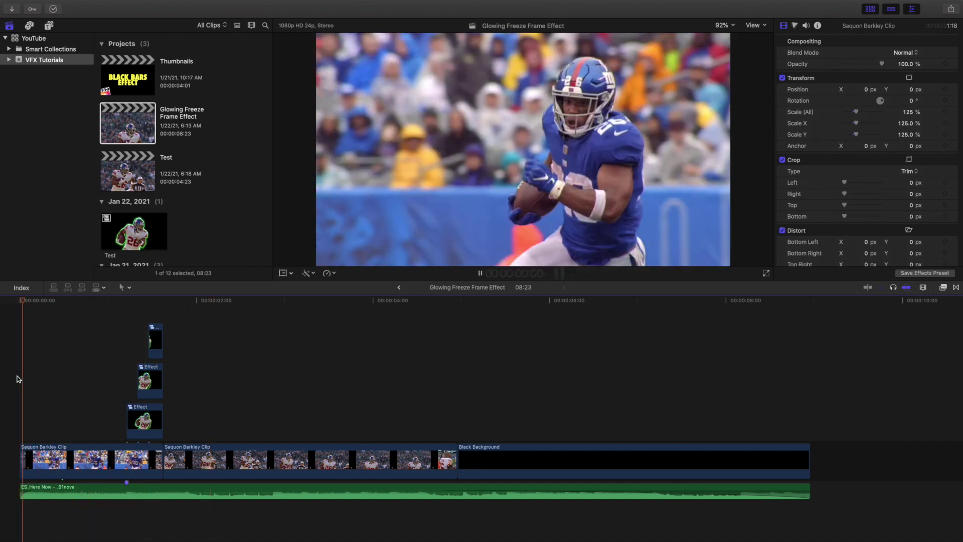
key("space")
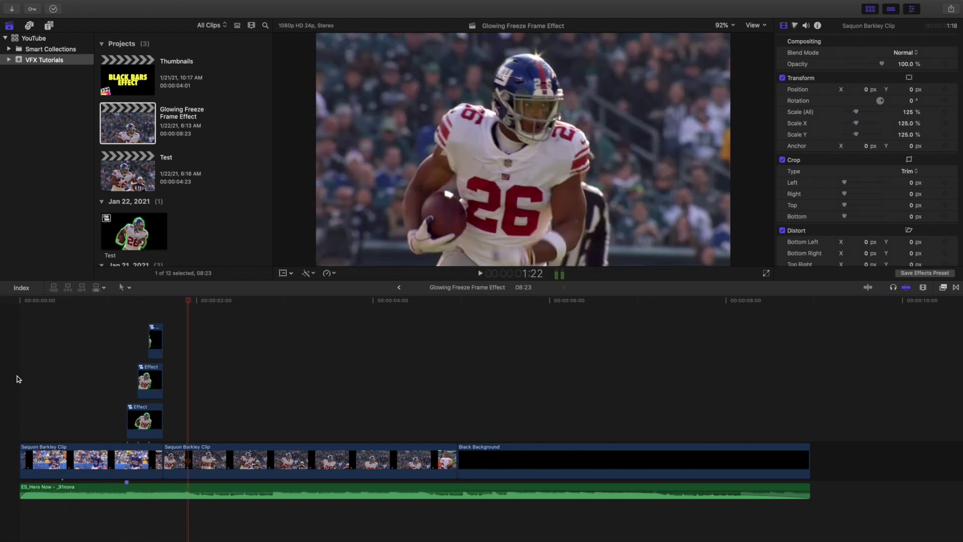
left_click(155, 315)
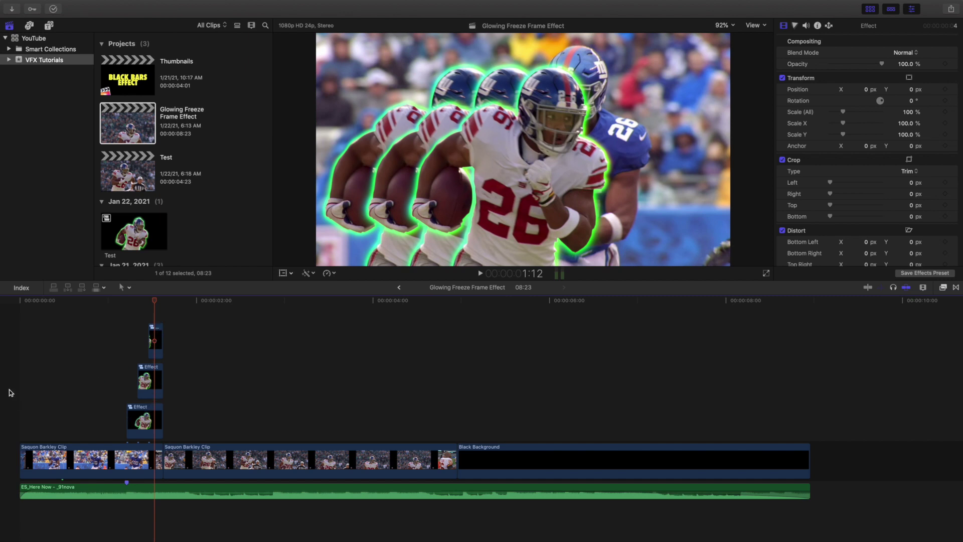
key("Home")
key("space")
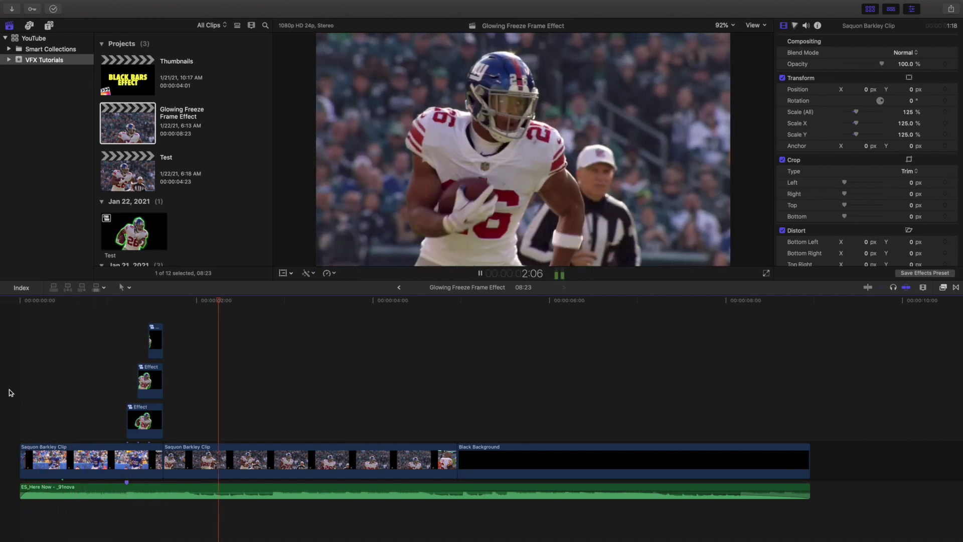
key("Home")
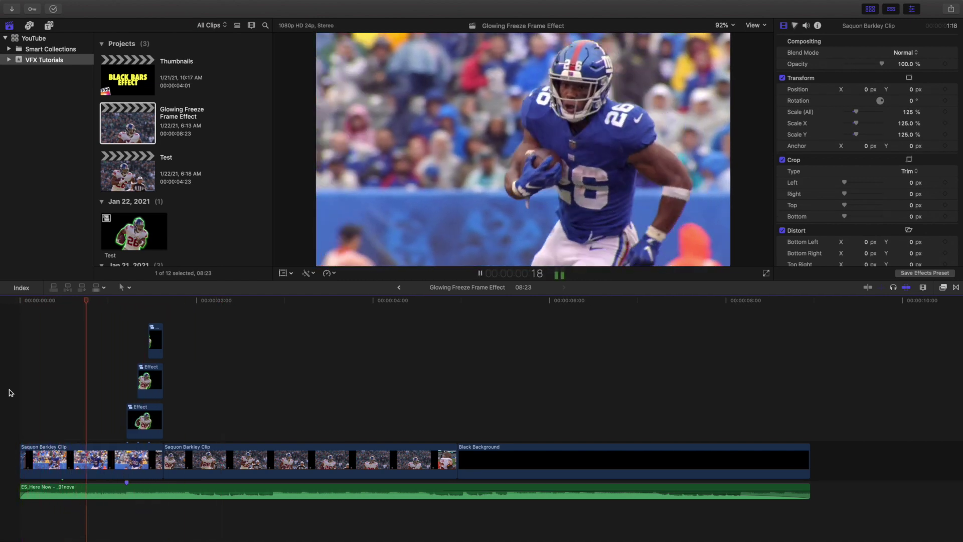
key("space")
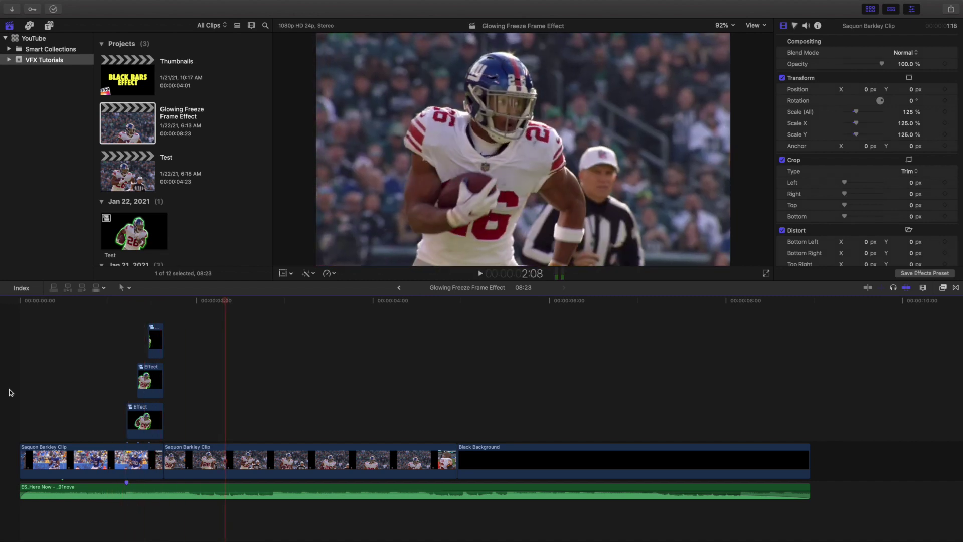